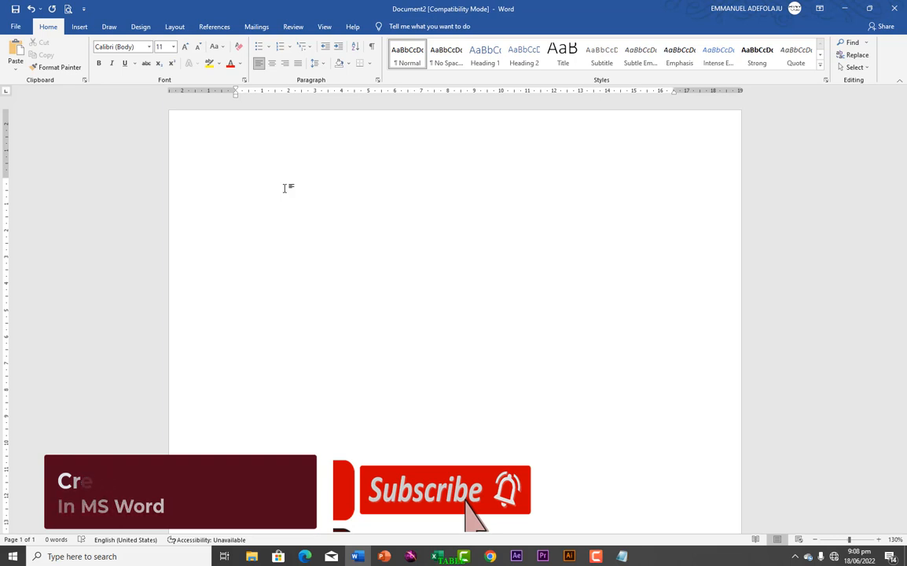
Step: Generate sample body text in the blank document with the formula =RAND(15,8)
text(=)
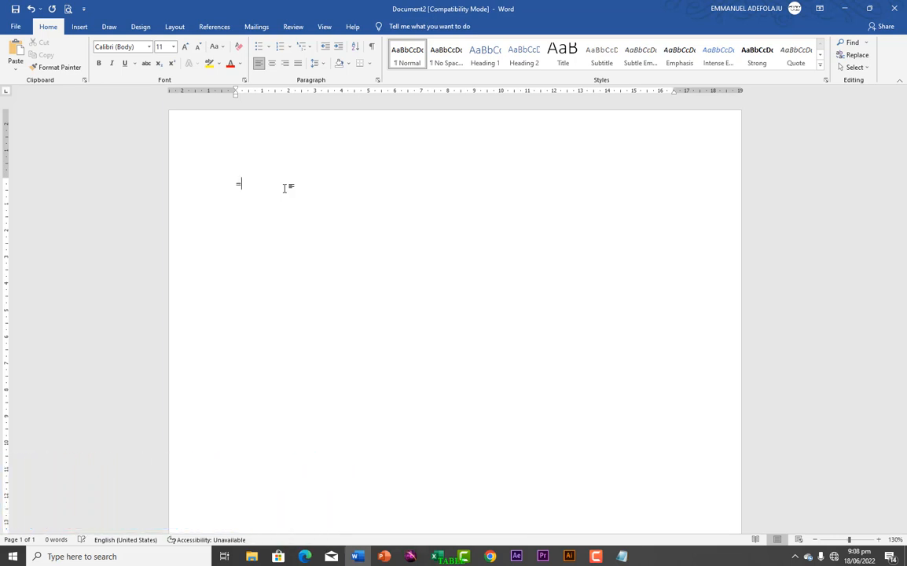
text(R)
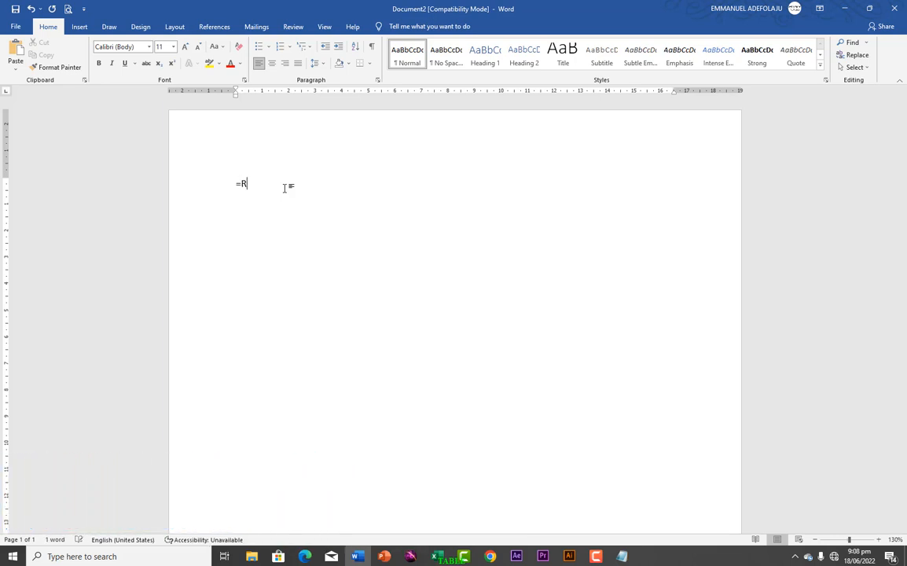
text(AND)
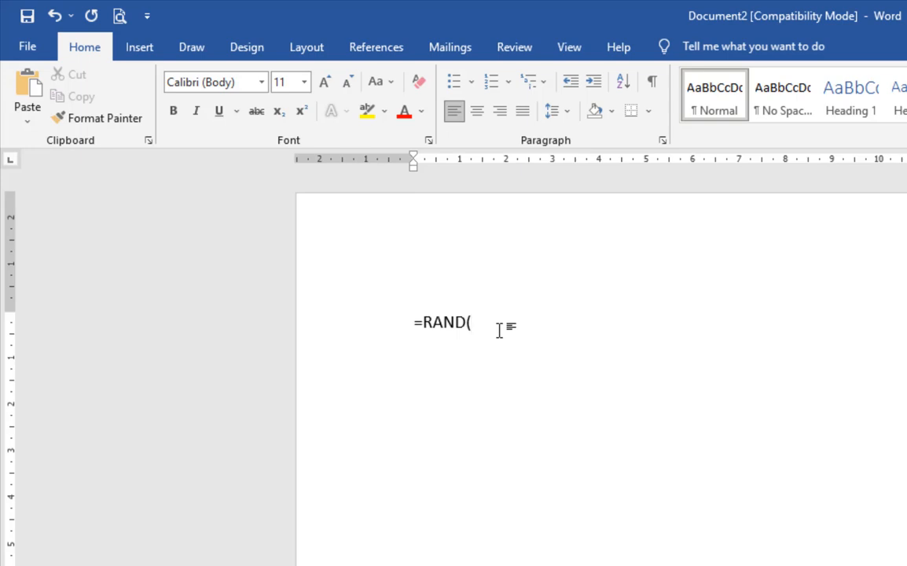
text((15,8))
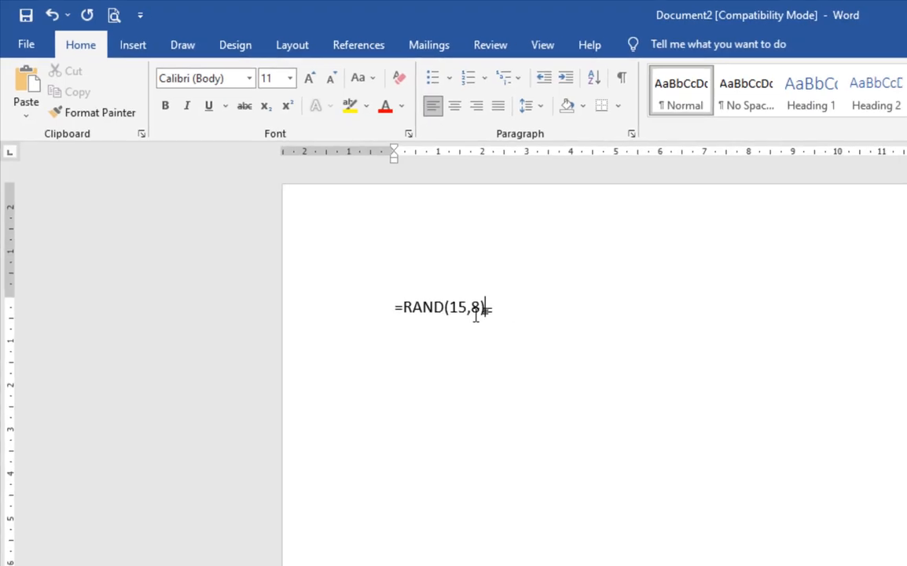
key(Return)
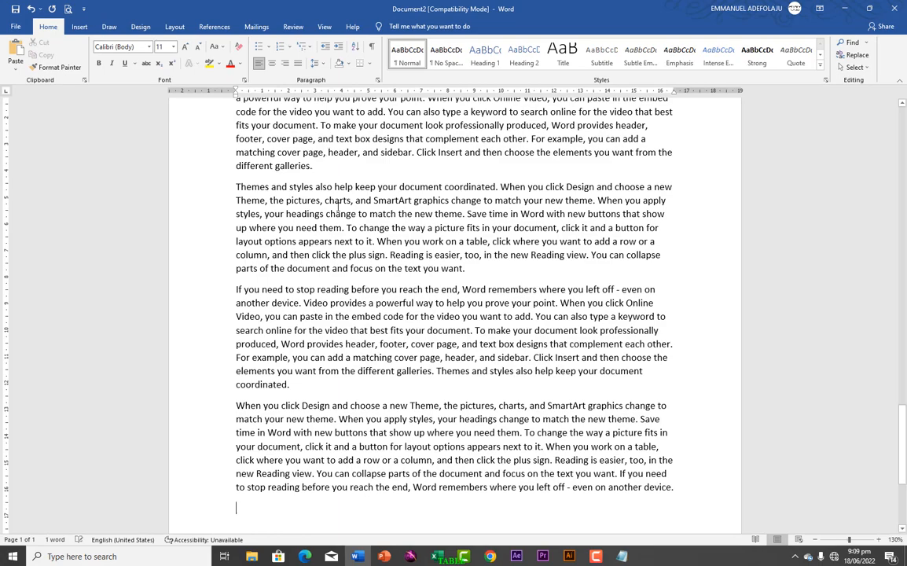
Step: Split the document's first paragraph so "Video provides a powerful way to help" and "you prove your point" each stand on their own line
scroll(338, 206, up, 20)
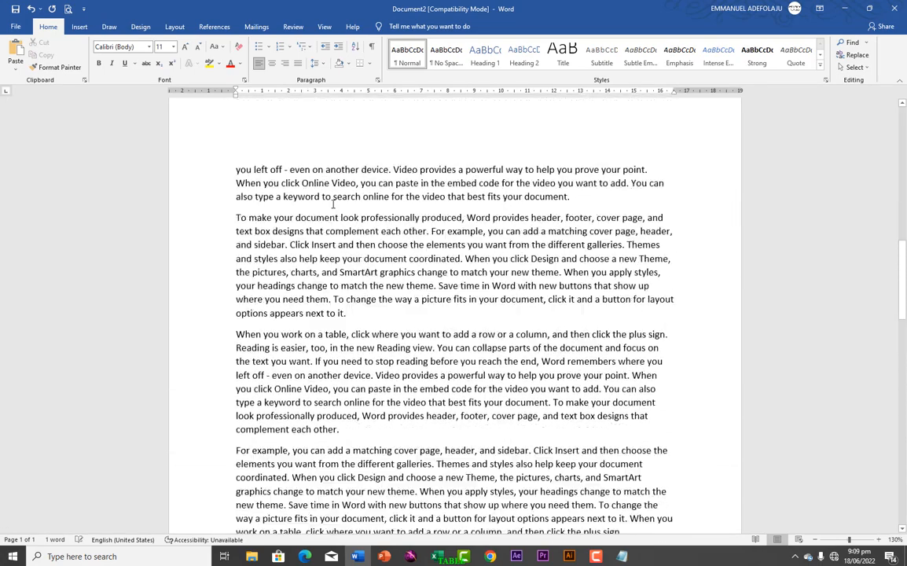
scroll(333, 205, up, 20)
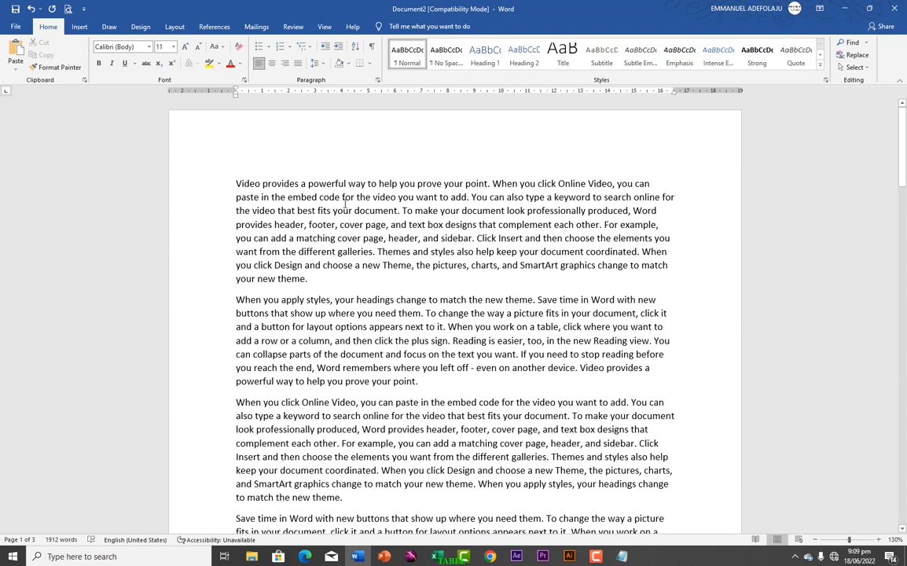
click(397, 183)
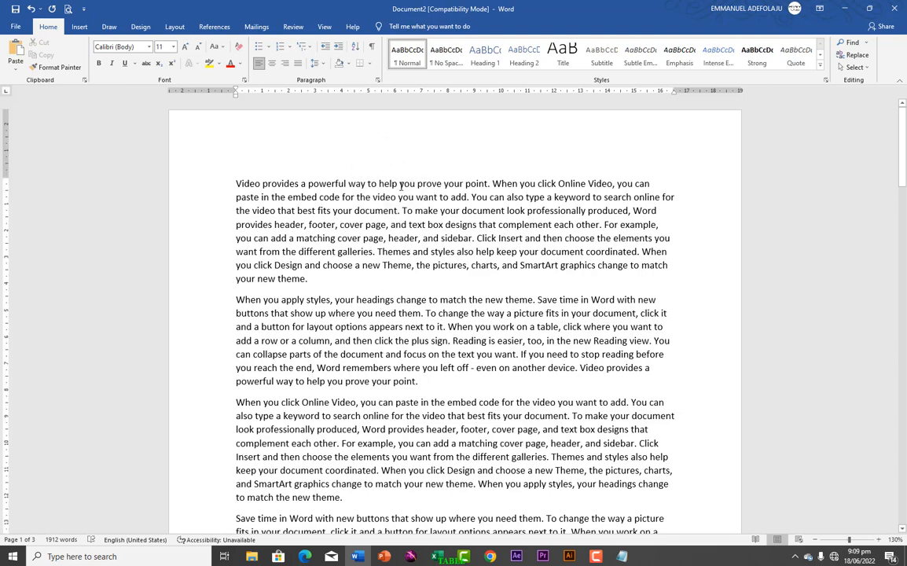
key(Return)
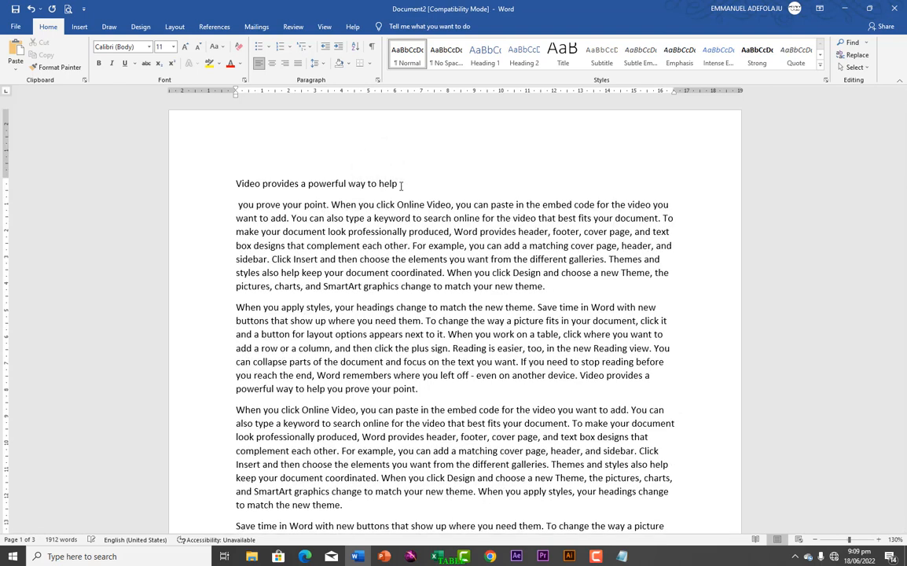
click(330, 204)
key(Return)
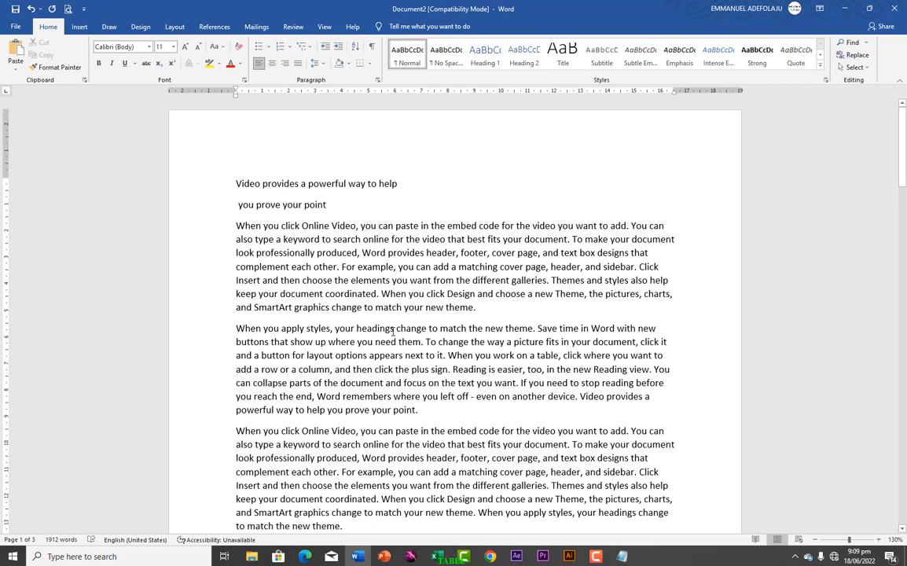
Step: Break "When you apply styles, your headings" and "change to match the new theme" off the following paragraph as separate lines
click(392, 331)
key(Return)
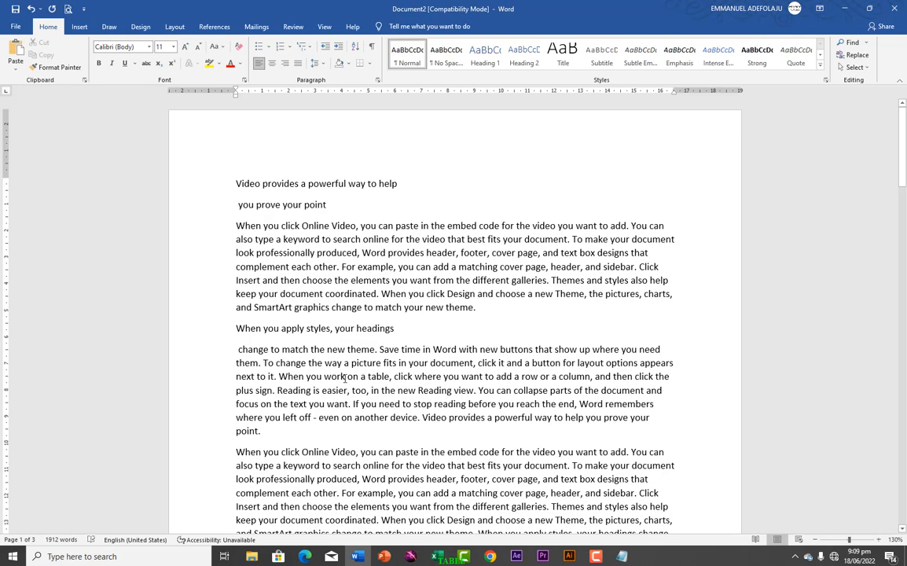
click(376, 349)
key(Return)
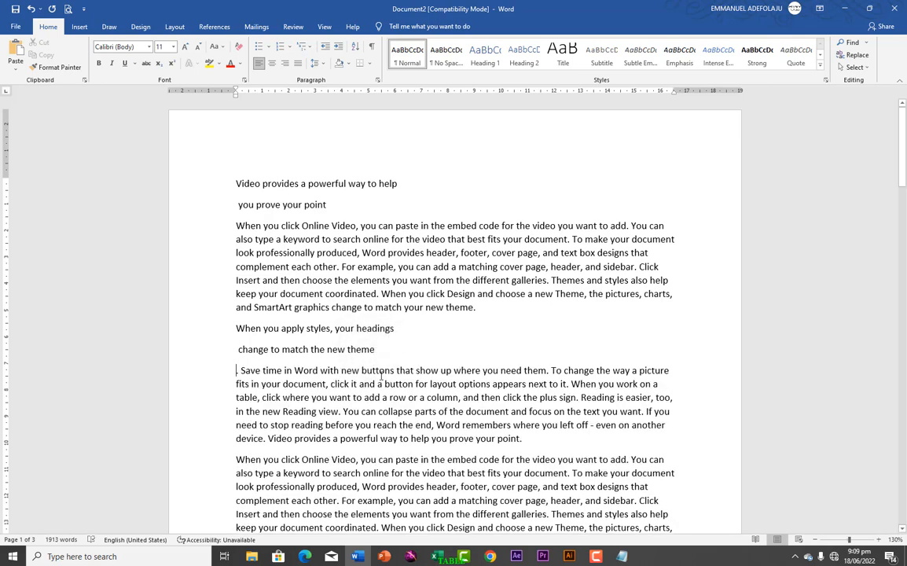
text(.)
scroll(353, 369, down, 2)
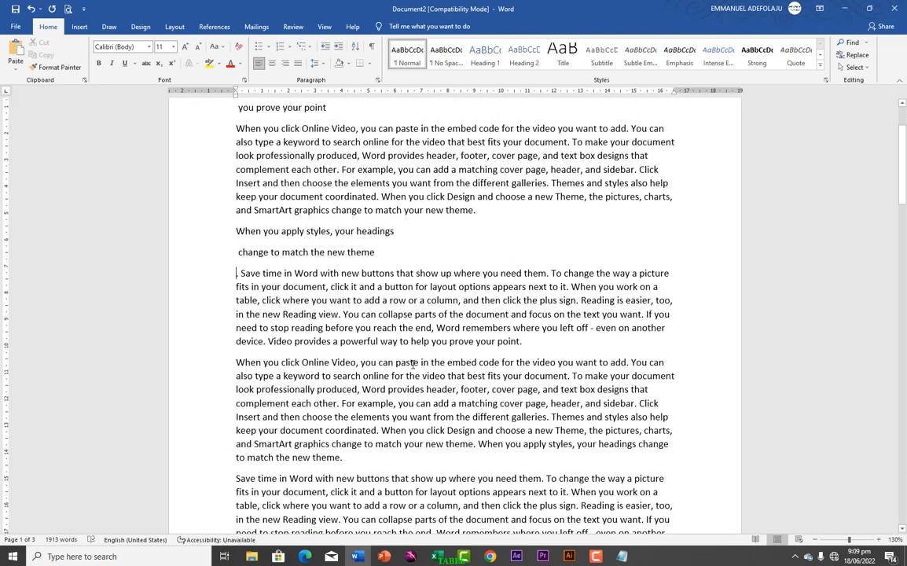
key(BackSpace)
Step: Break "When you click Online Video, you can paste" and "in the embed code for the video" into separate lines above their paragraph
click(418, 363)
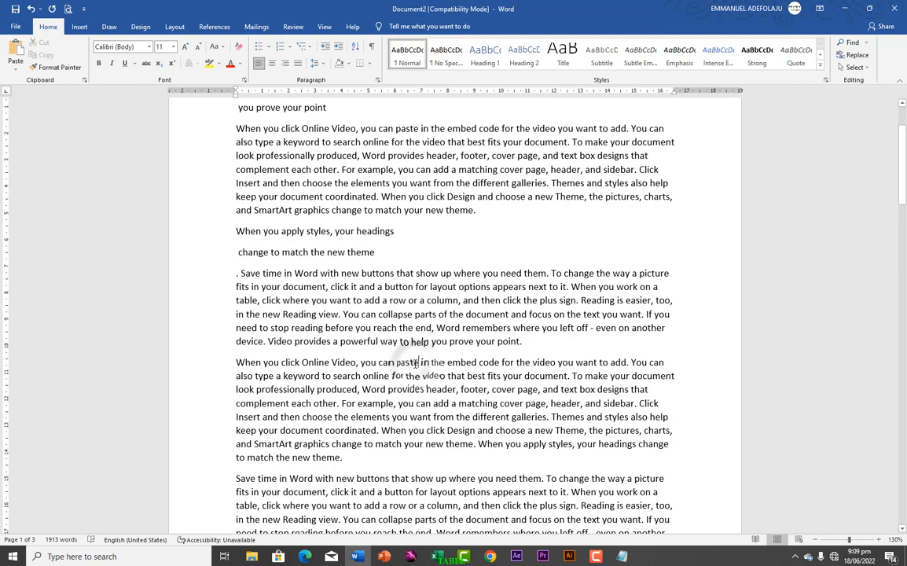
key(Return)
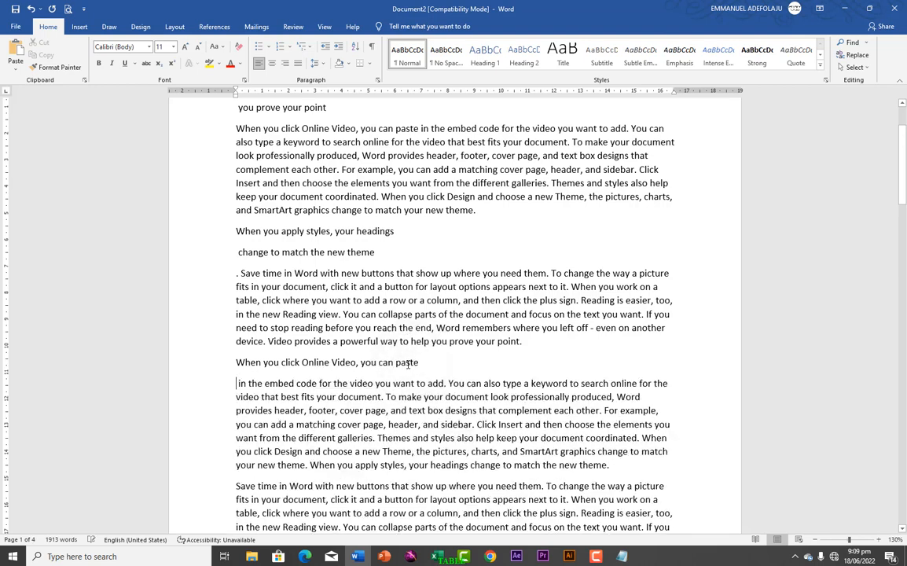
click(372, 384)
key(Return)
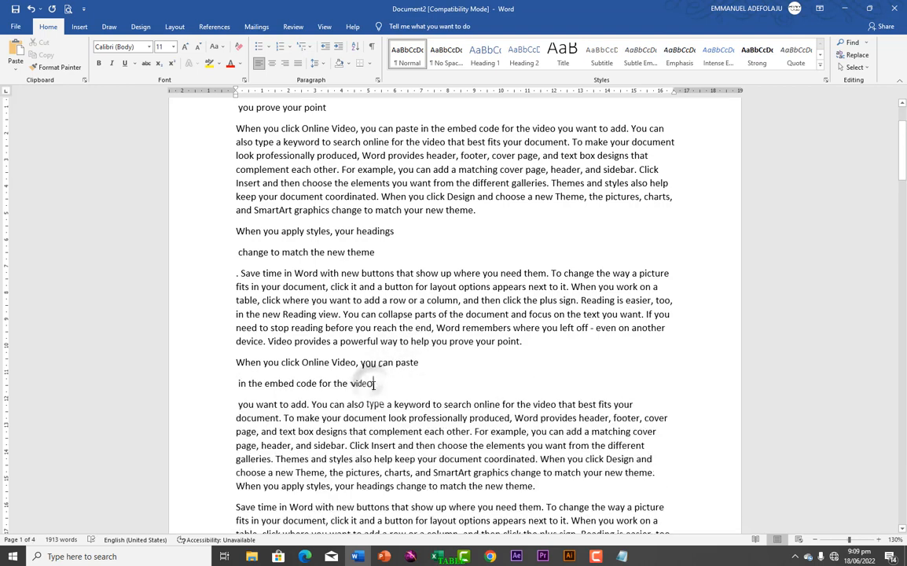
Step: Separate "Save time in Word with new buttons" and "You can also type a keyword to search" from their paragraphs as heading lines
scroll(403, 401, down, 4)
scroll(403, 402, down, 1)
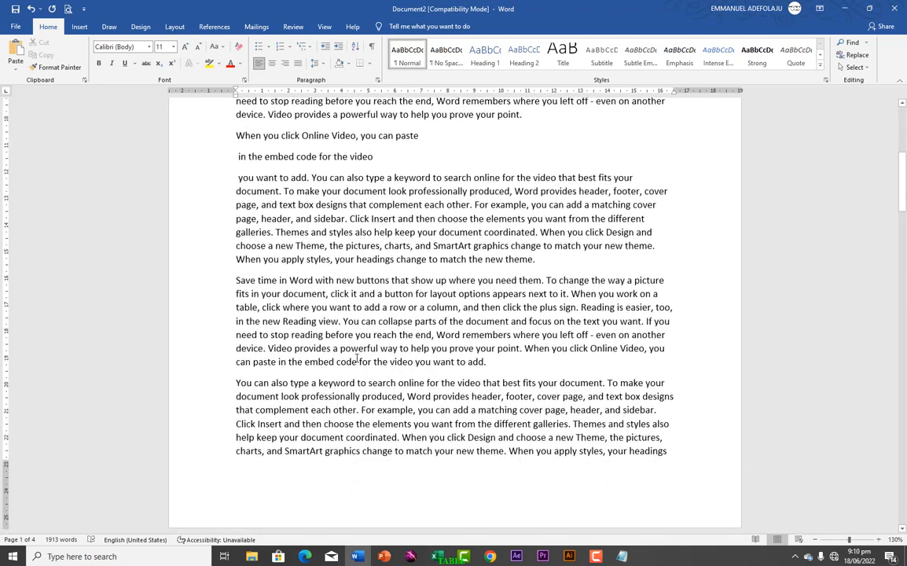
click(388, 281)
key(Return)
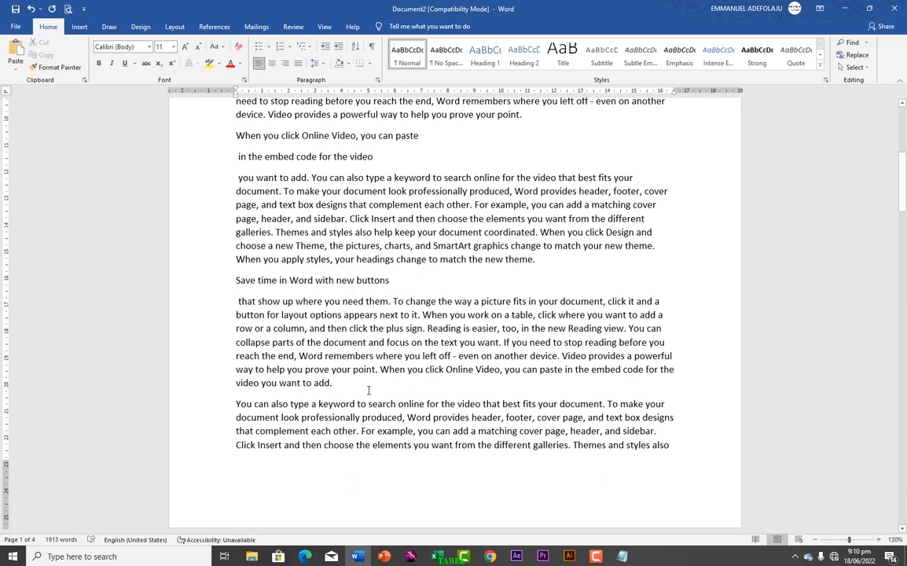
click(395, 404)
key(Return)
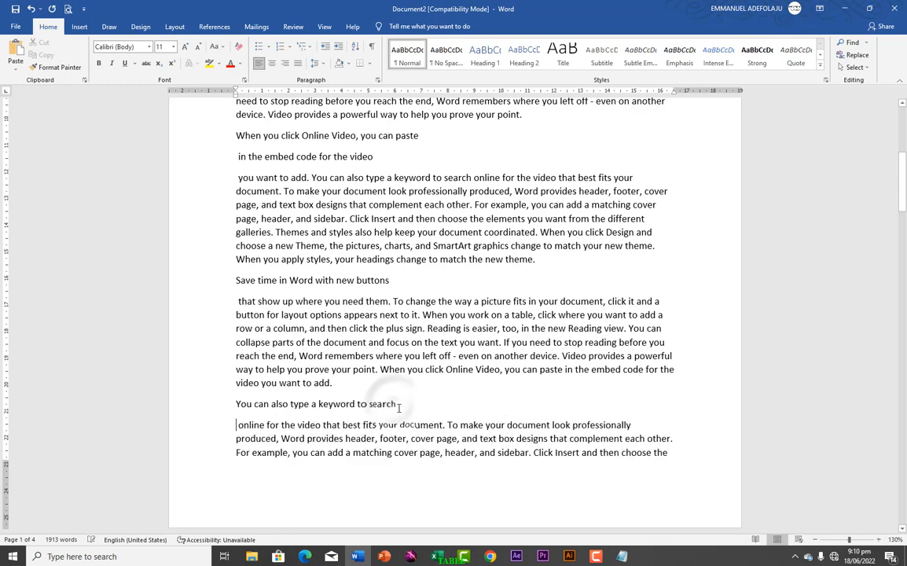
Step: Start a new paragraph after "different galleries." and put "Themes and styles also help keep your document" on its own line
scroll(399, 408, down, 2)
scroll(398, 407, down, 3)
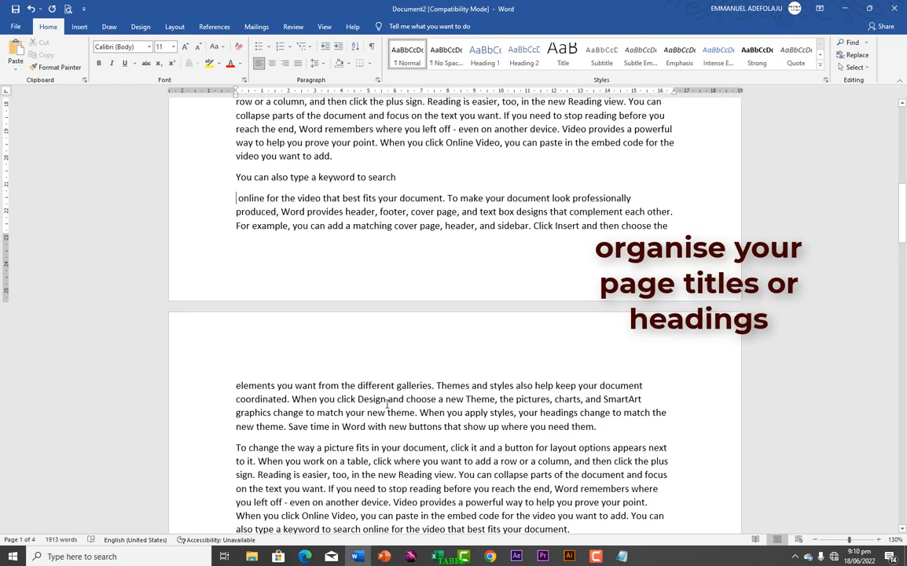
click(433, 385)
key(Return)
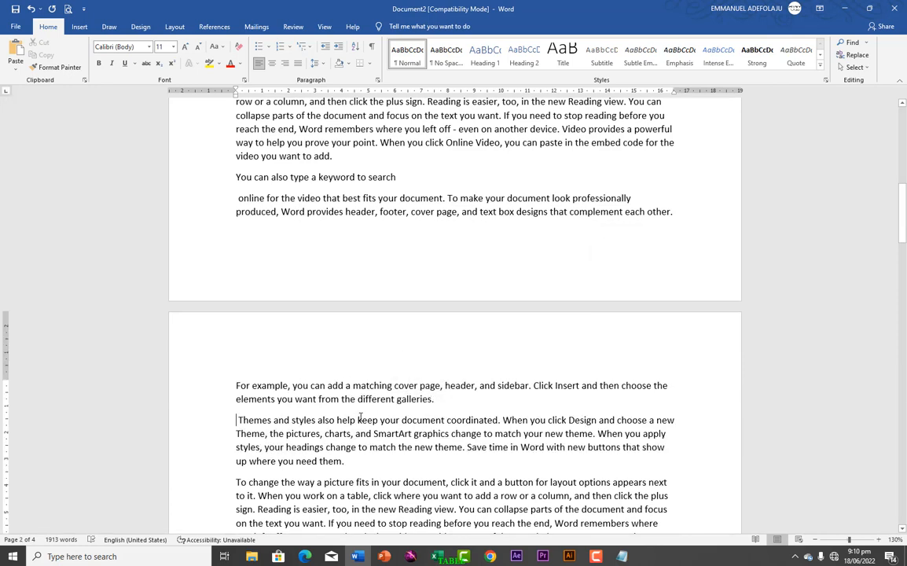
click(444, 422)
key(Return)
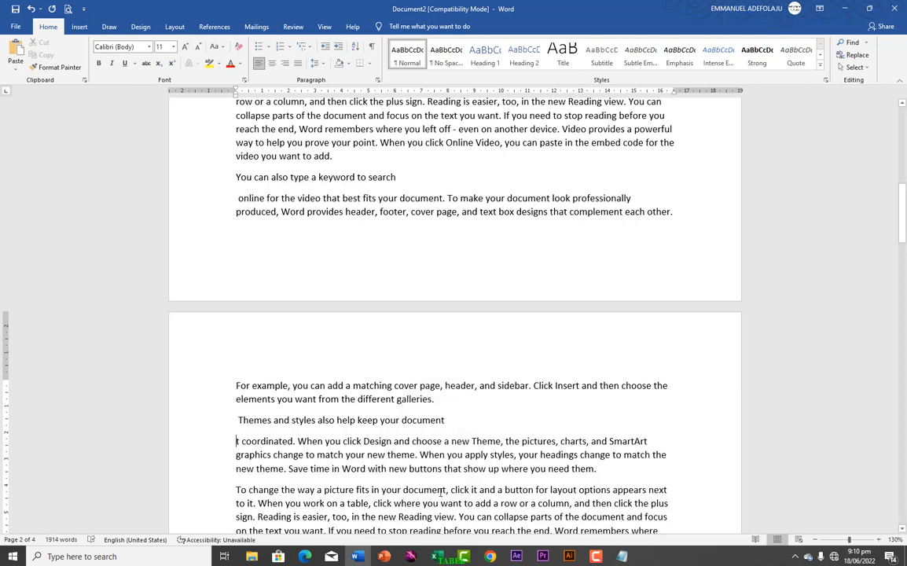
Step: Separate "To change the way a picture fits in your document" and "To make your document look professionally produced" as heading lines
click(446, 489)
key(Return)
scroll(470, 419, down, 5)
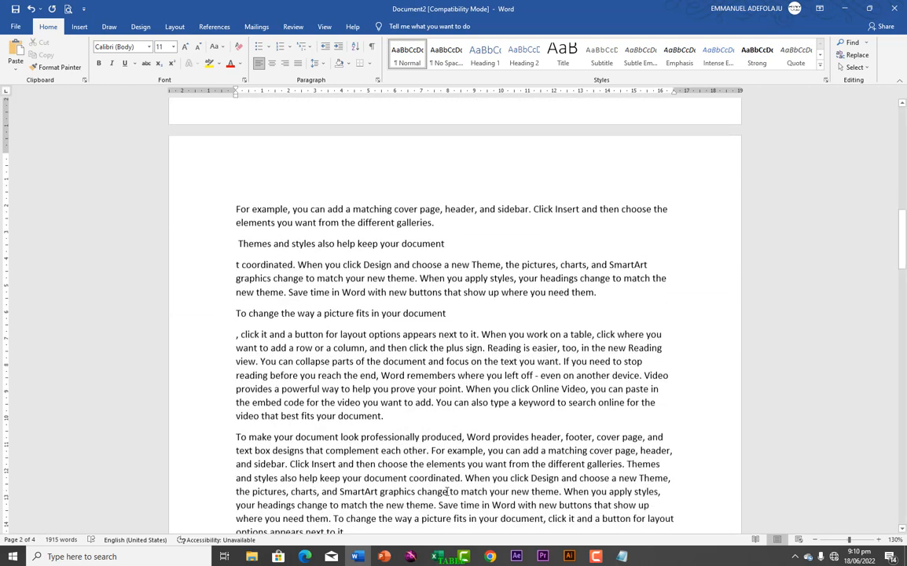
click(462, 386)
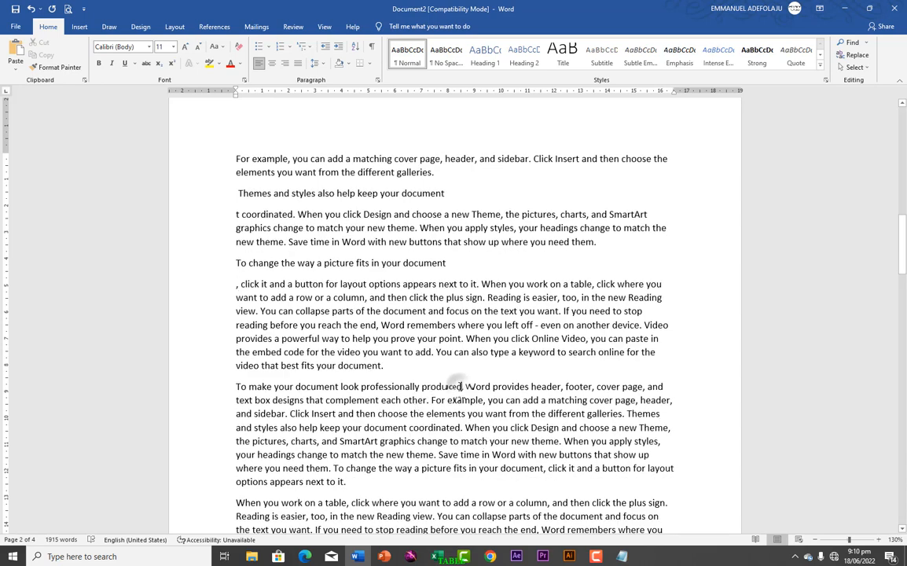
key(Return)
Step: Separate "When you work on a table, click where you" and "For example, you can add a matching cover page" as heading lines
scroll(408, 438, down, 3)
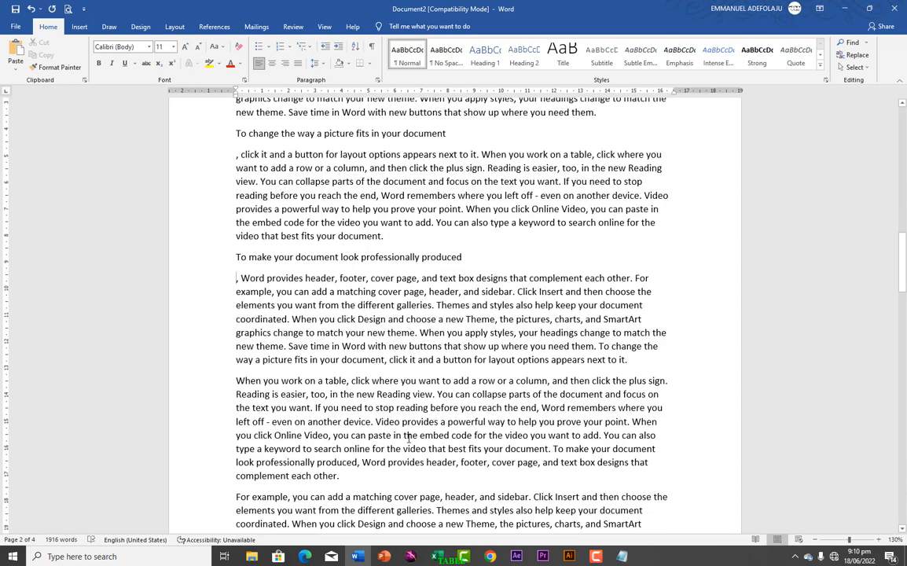
click(416, 382)
key(Return)
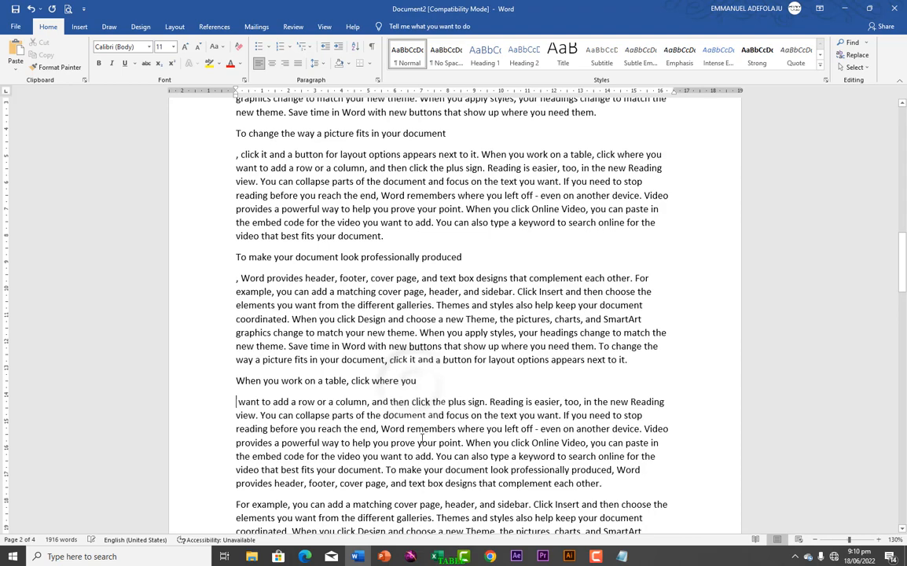
click(440, 505)
key(Return)
Step: Put "Reading is easier, too, in the new Reading view" and "Click Insert and then choose the elements" on their own lines on the third page
scroll(440, 499, down, 2)
scroll(439, 495, down, 8)
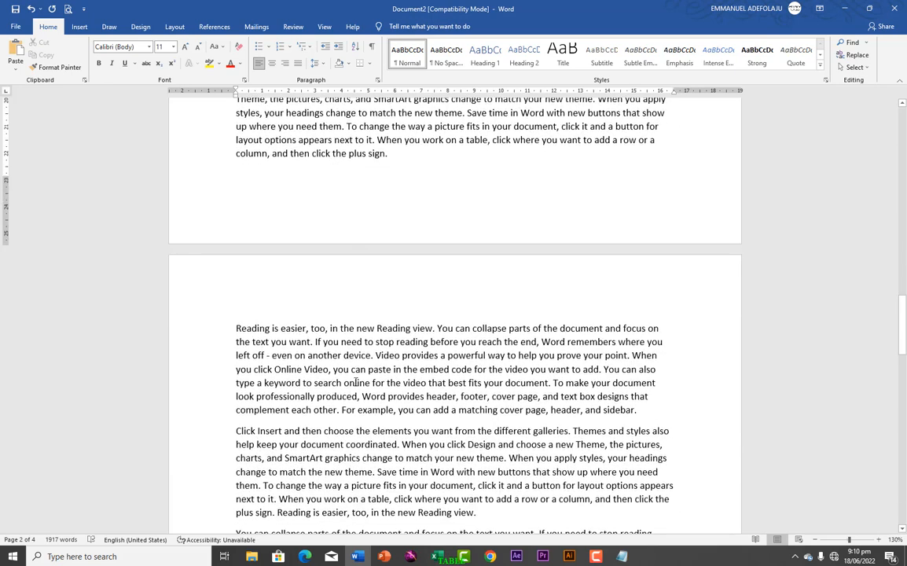
click(433, 329)
key(Return)
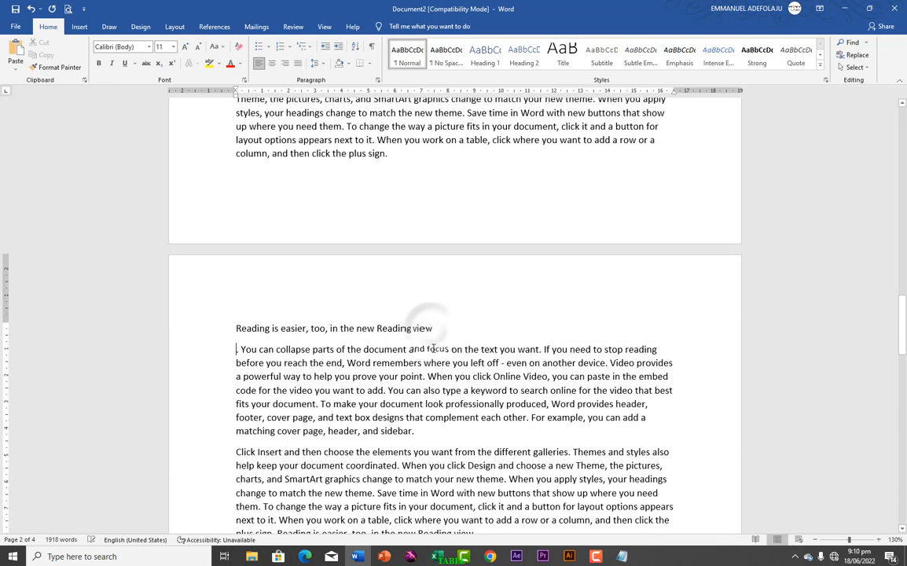
click(411, 452)
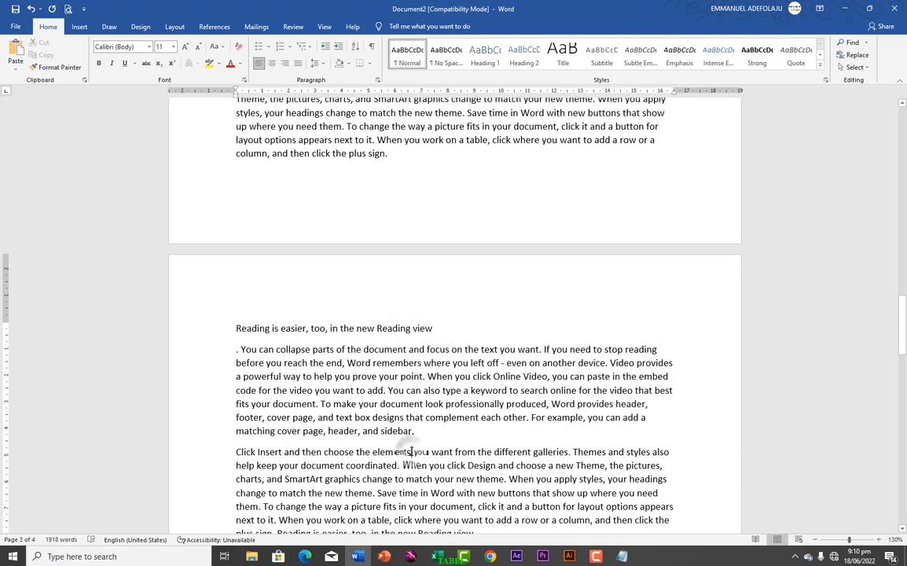
key(Return)
Step: Select the first-page lines "Video provides a powerful way to help", "When you apply styles, your headings" and "When you click Online Video, you can paste"
scroll(396, 366, up, 1)
scroll(397, 365, up, 12)
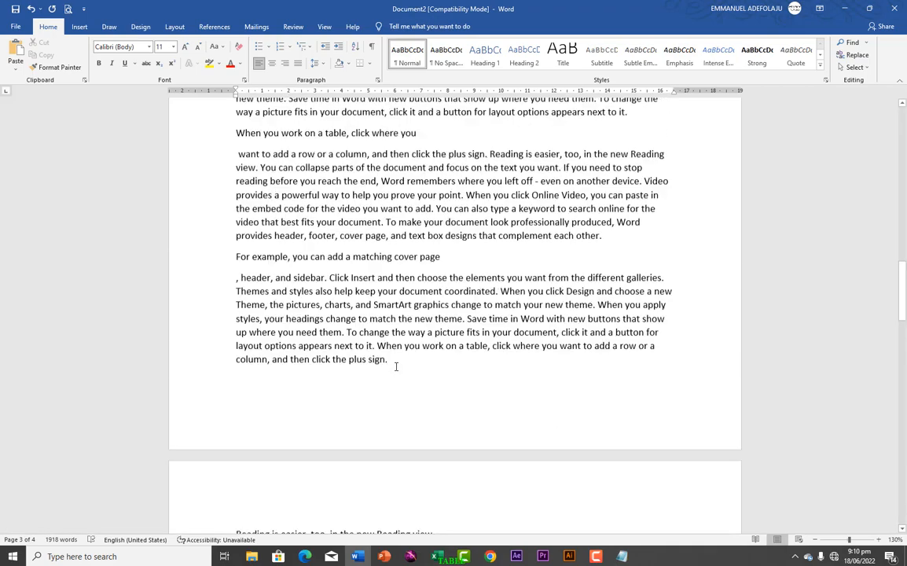
scroll(396, 367, up, 6)
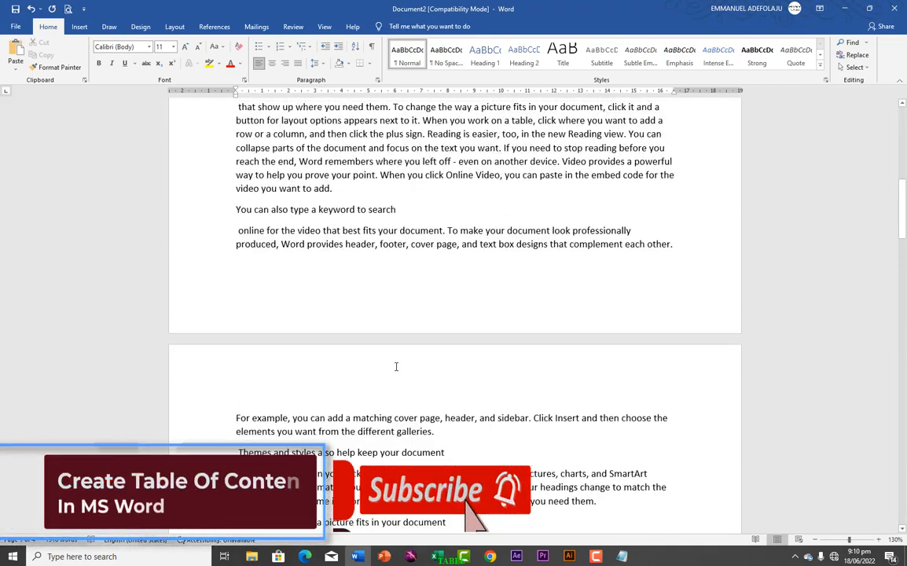
scroll(397, 366, up, 10)
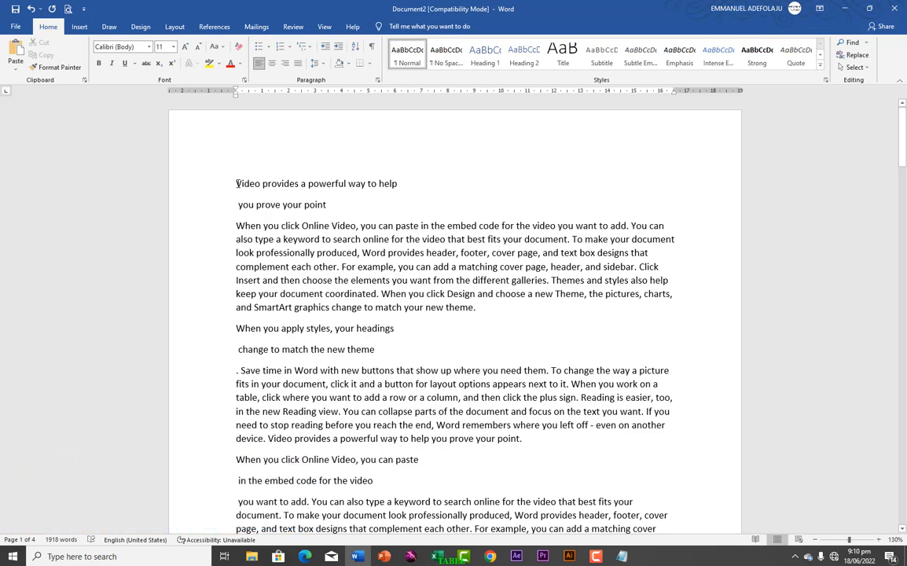
drag(236, 184, 407, 186)
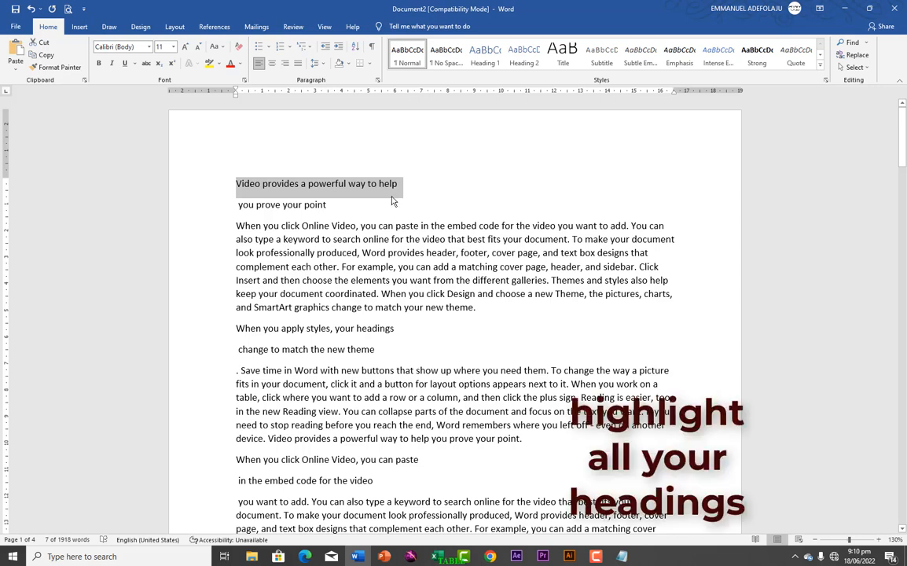
drag(236, 327, 397, 329)
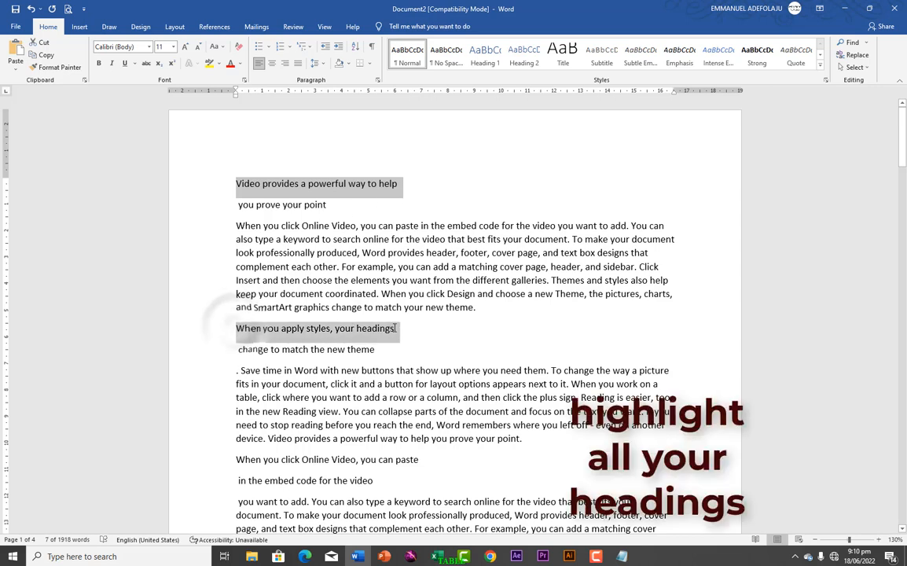
drag(236, 460, 419, 463)
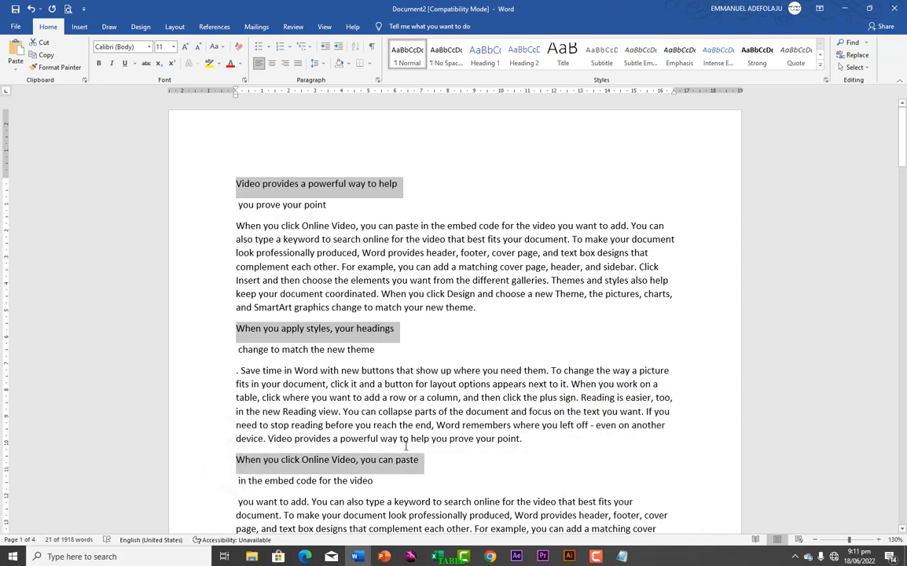
Step: Add the lines "Save time in Word with new buttons" and "You can also type a keyword to search" to the selection
scroll(404, 446, down, 3)
scroll(403, 446, up, 2)
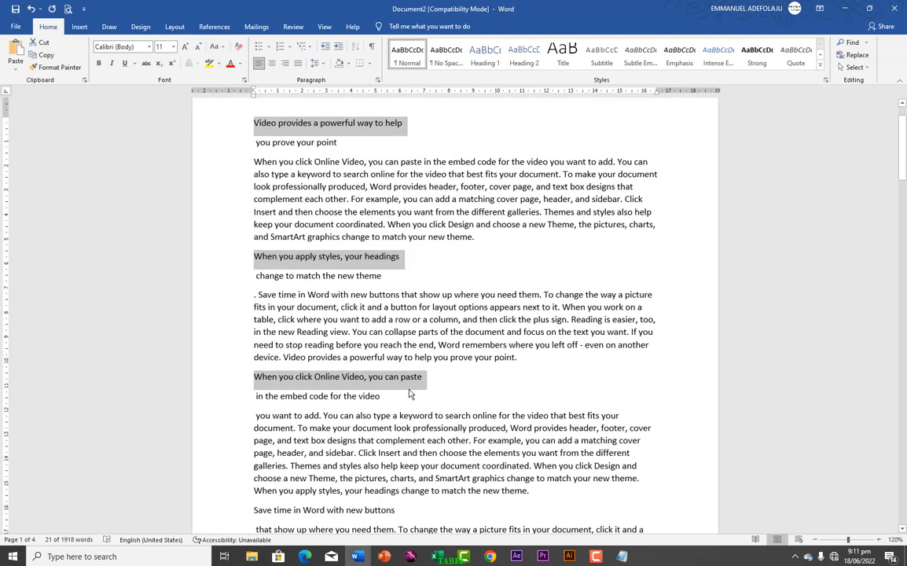
drag(902, 152, 902, 190)
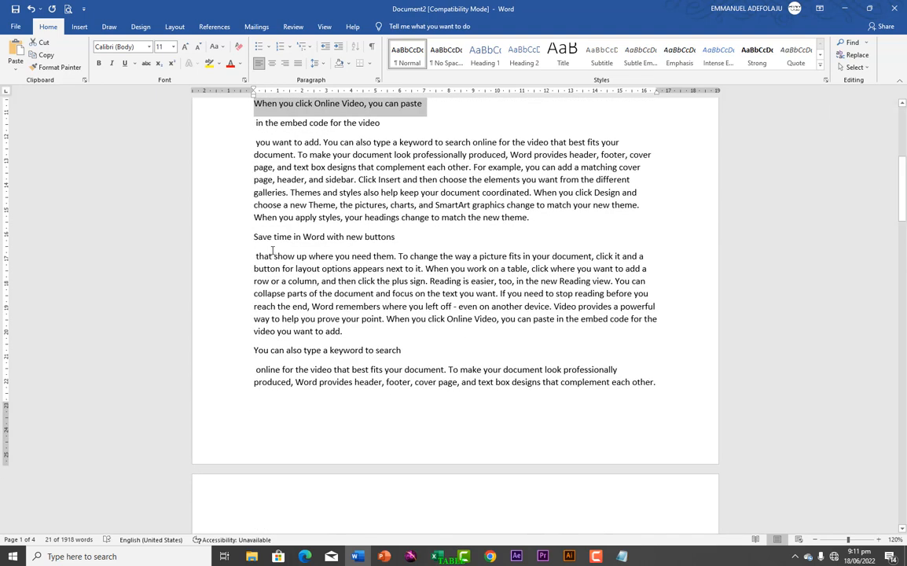
ctrl+click(239, 238)
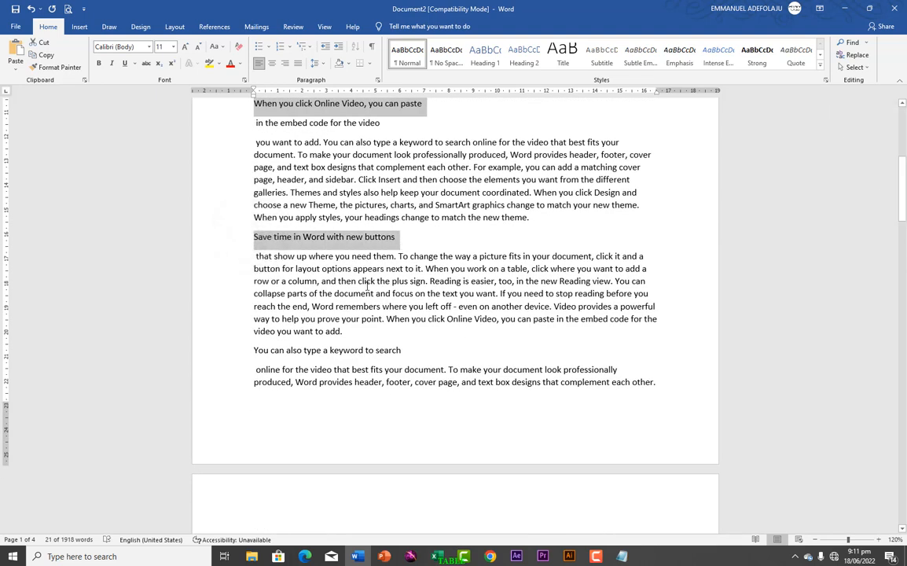
drag(254, 351, 402, 350)
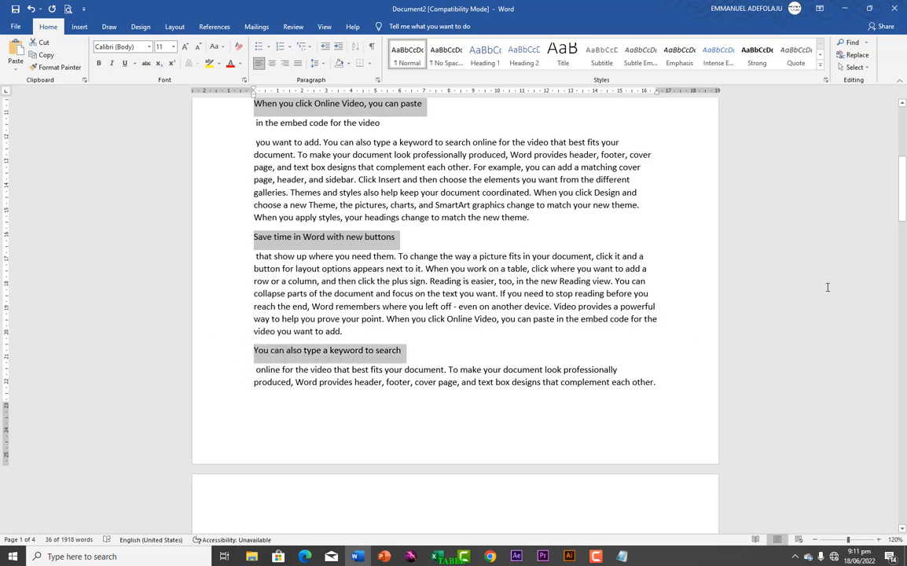
Step: Also select the second page's five heading lines, from "Themes and styles also help" through "For example, you can add a matching cover page"
click(901, 209)
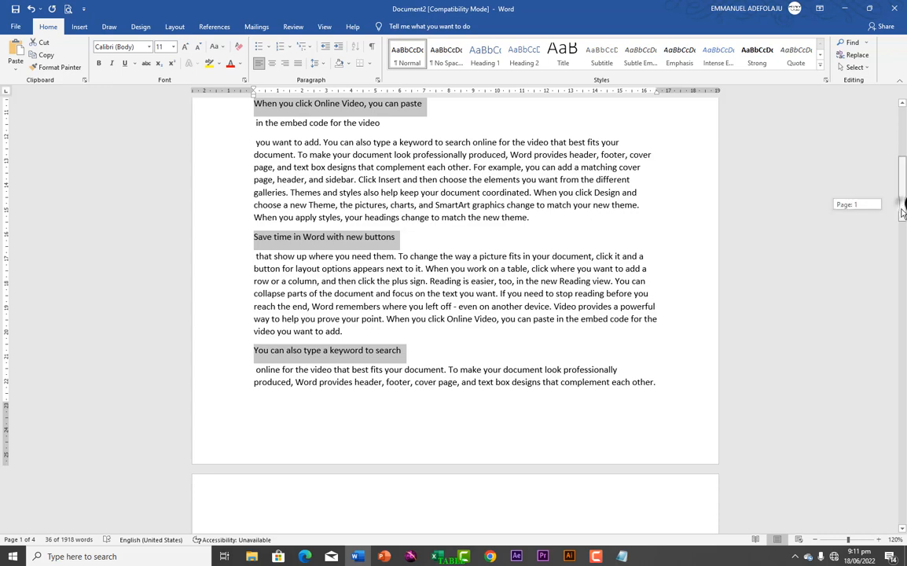
drag(902, 211, 894, 263)
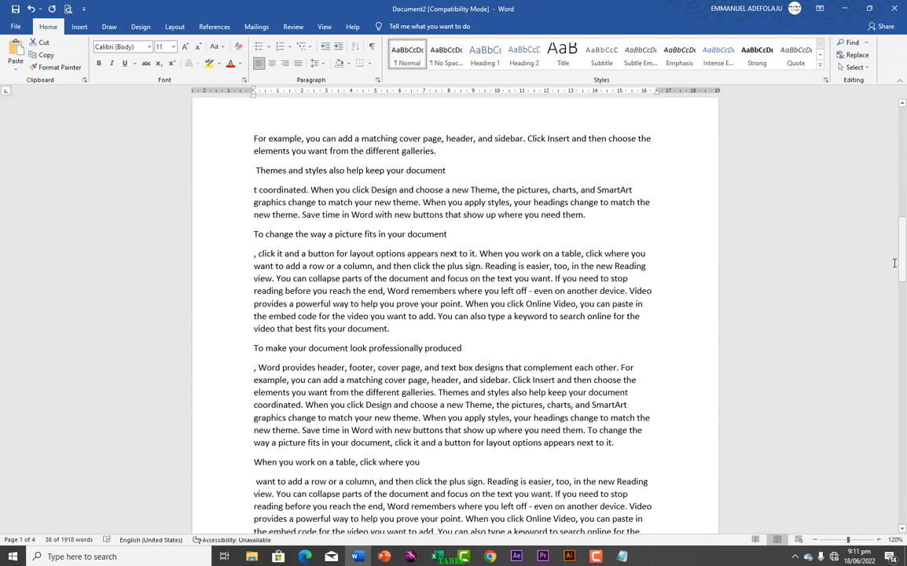
drag(255, 169, 446, 170)
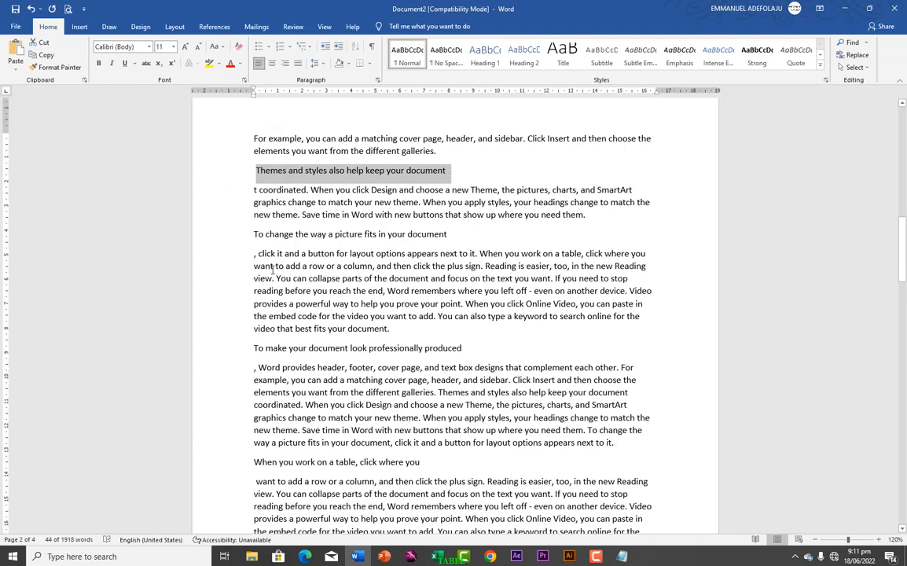
ctrl+drag(254, 234, 446, 234)
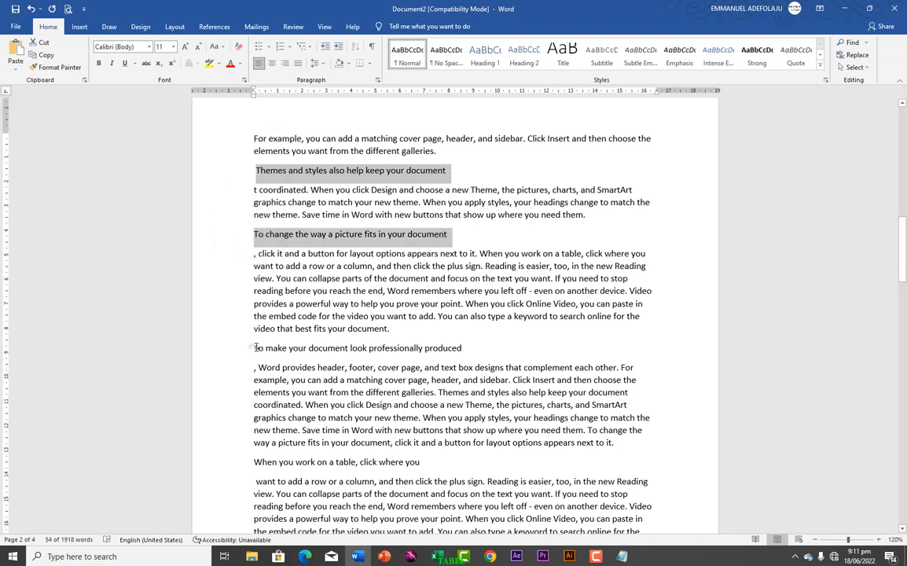
ctrl+drag(254, 350, 453, 347)
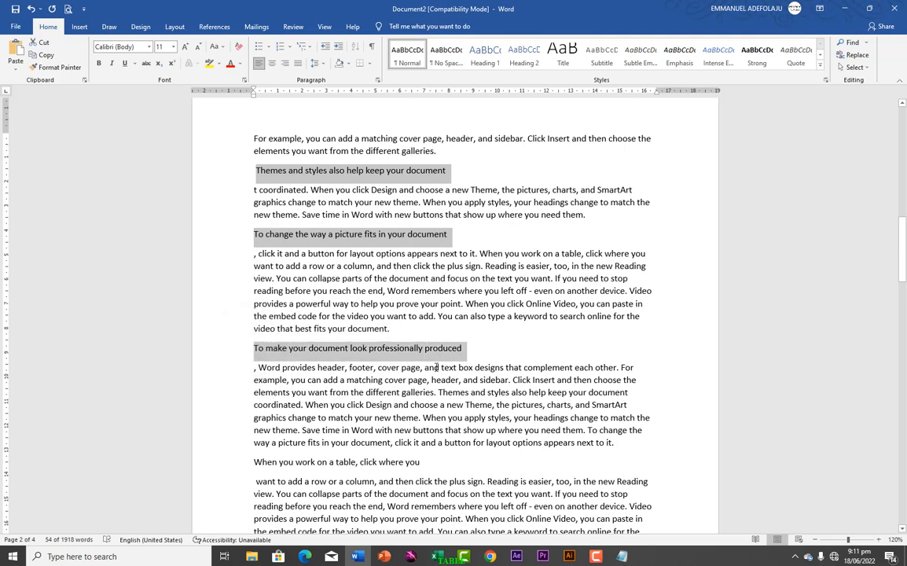
ctrl+drag(254, 462, 388, 431)
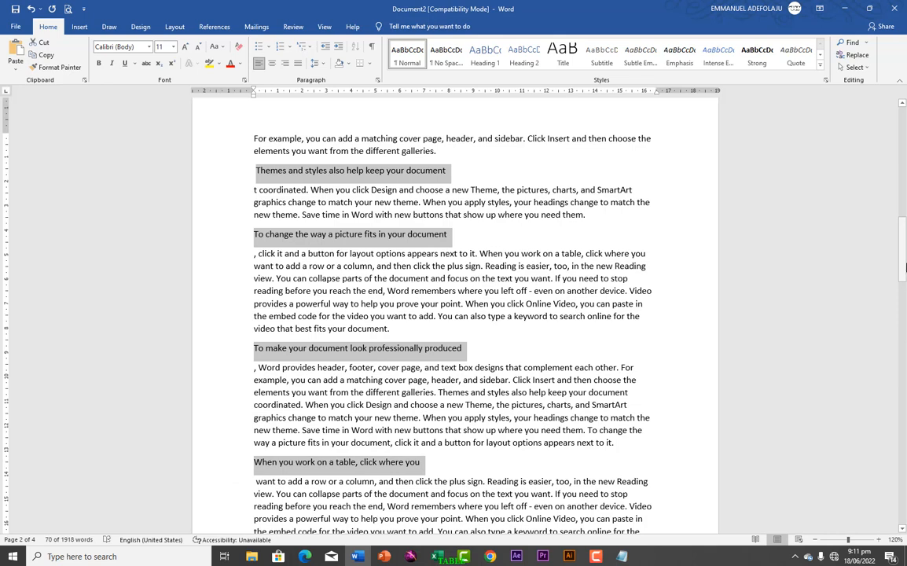
drag(902, 263, 902, 311)
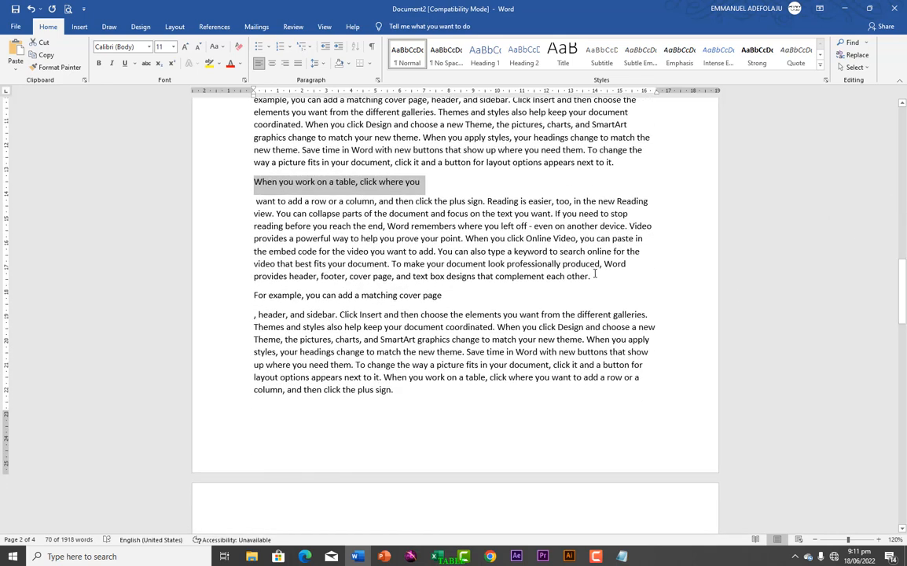
drag(254, 296, 445, 305)
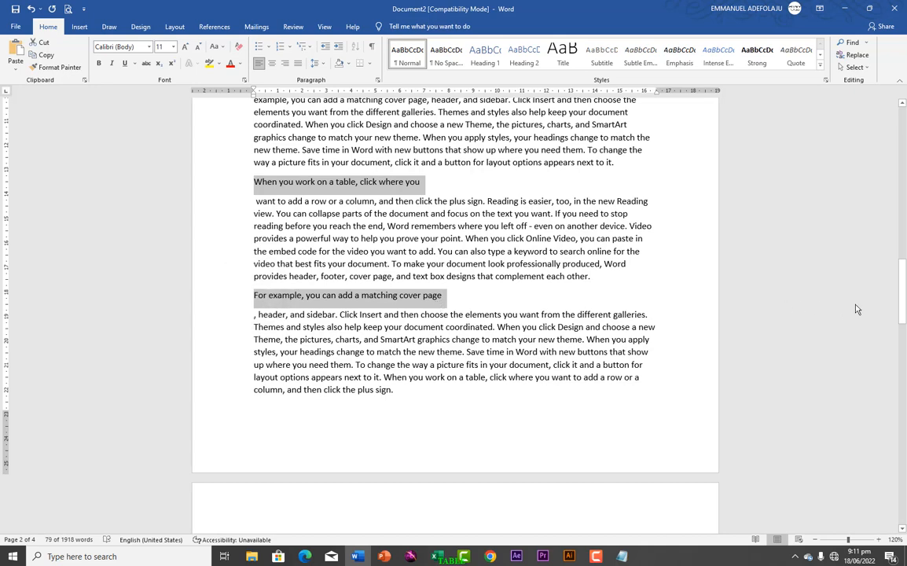
Step: Add "Reading is easier, too, in the new Reading view" and "Click Insert and then choose the elements" to the selection and apply Heading 1
drag(902, 311, 902, 325)
drag(904, 340, 903, 360)
drag(254, 151, 440, 153)
drag(251, 264, 408, 270)
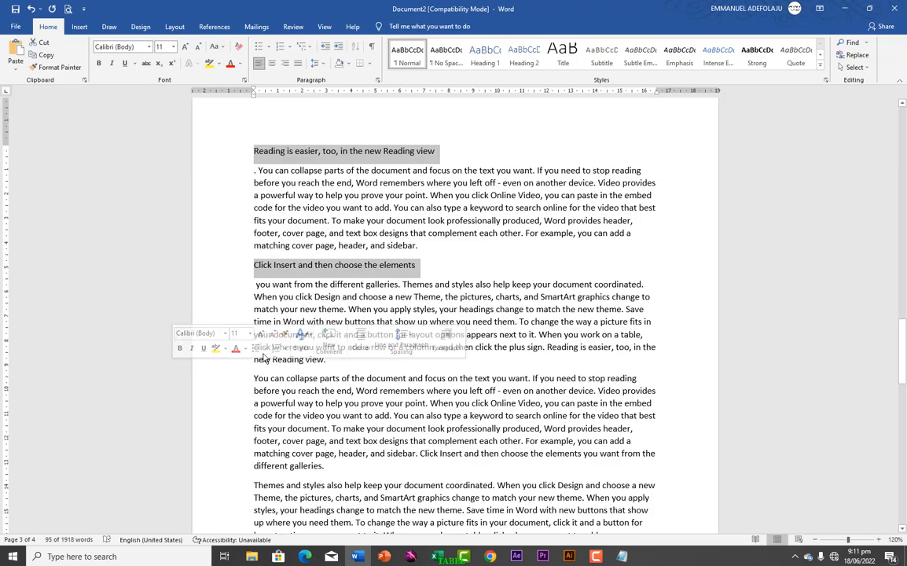
drag(902, 368, 895, 149)
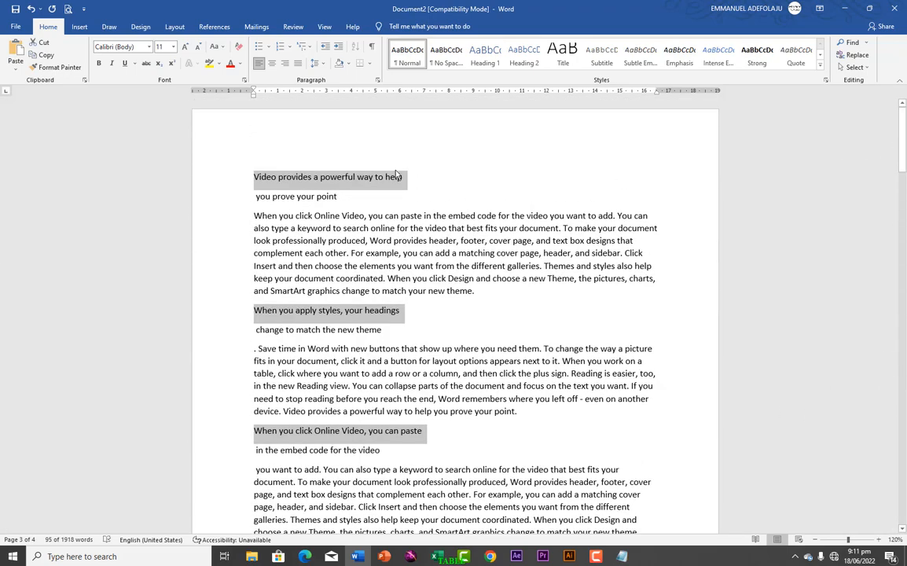
click(486, 57)
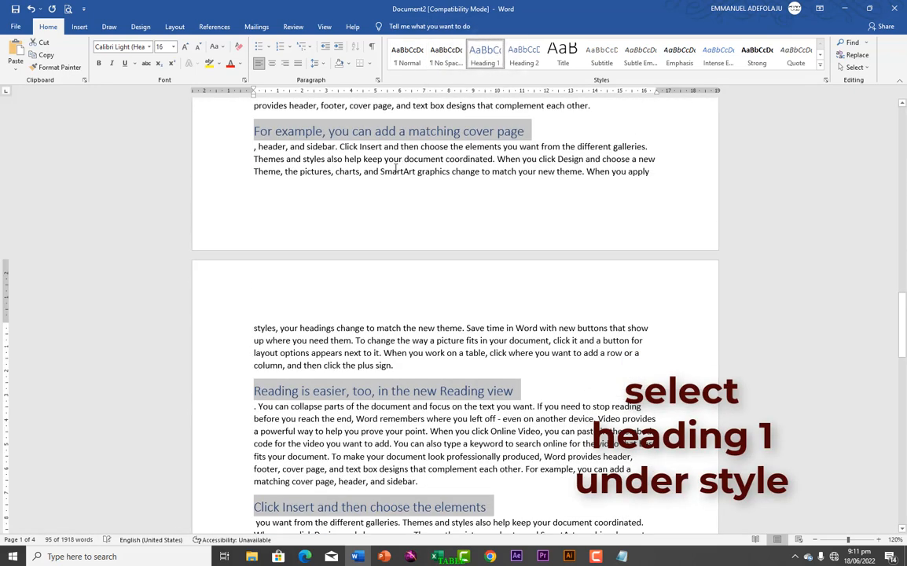
Step: Apply the Heading 2 style to the lines "you prove your point", "change to match the new theme" and "in the embed code for the video"
scroll(362, 189, up, 15)
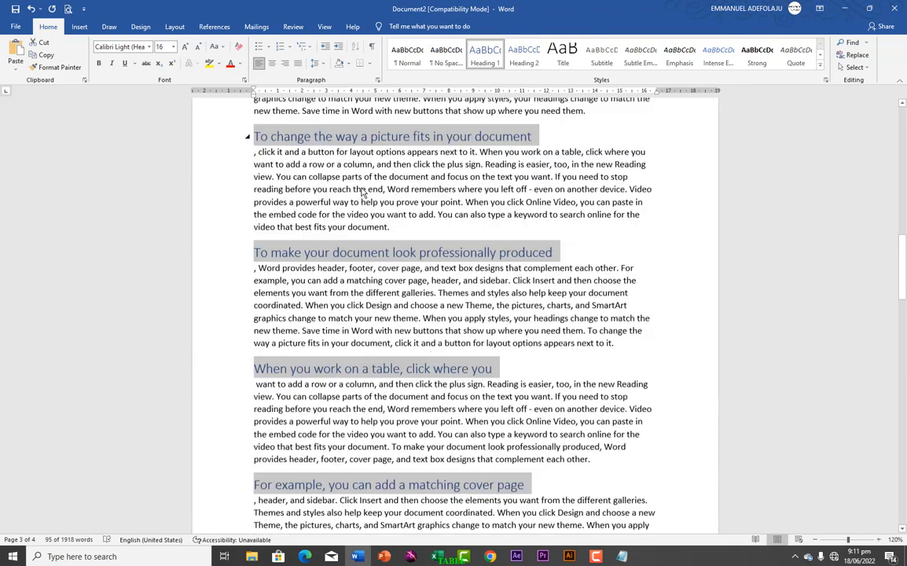
scroll(362, 188, up, 3)
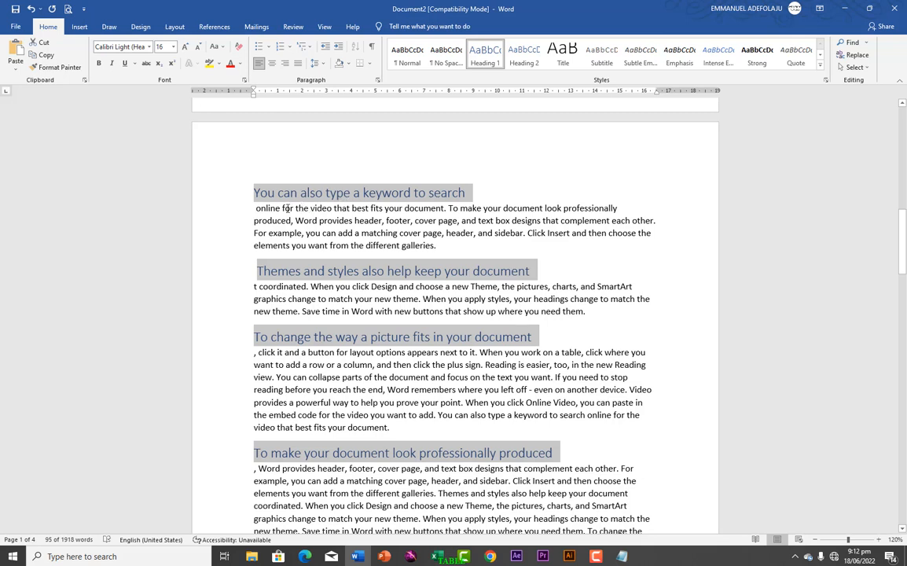
mouse_move(256, 195)
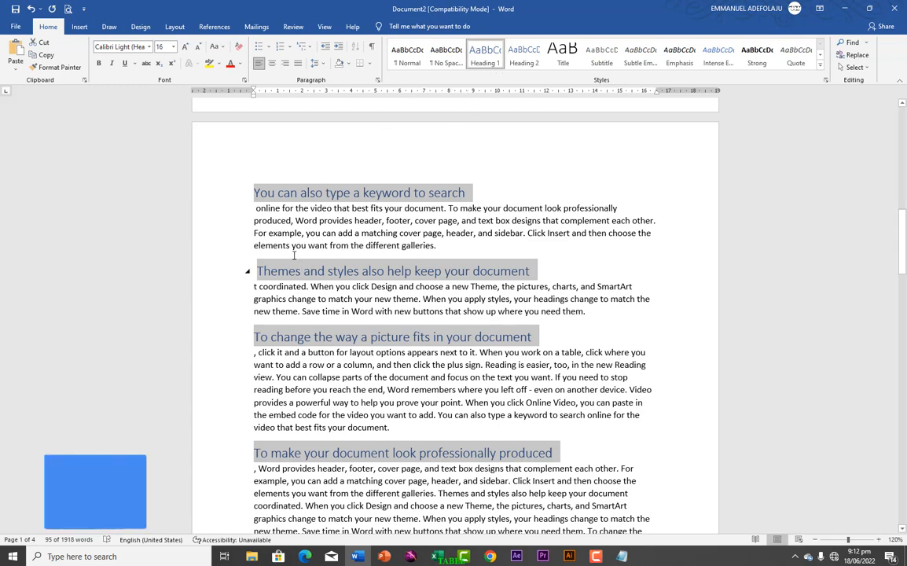
scroll(299, 230, up, 10)
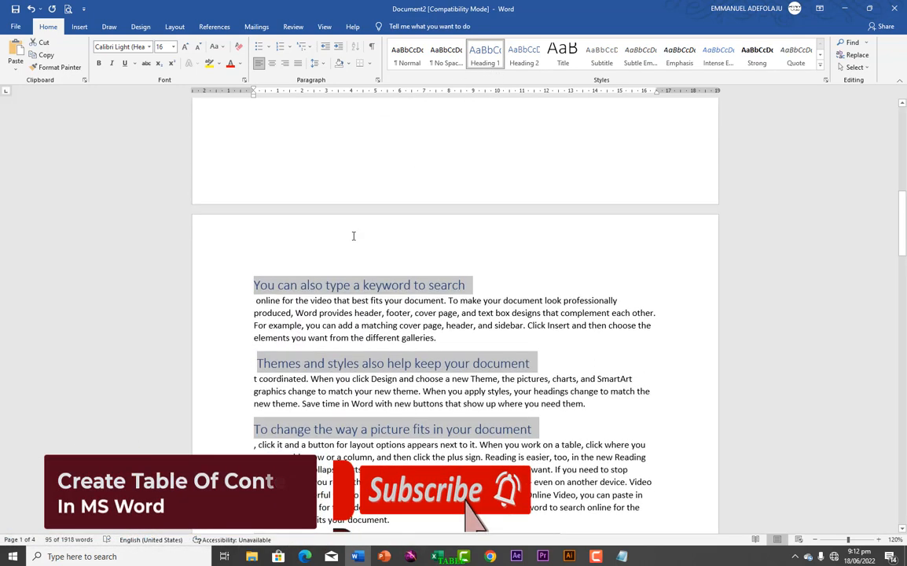
scroll(352, 236, up, 5)
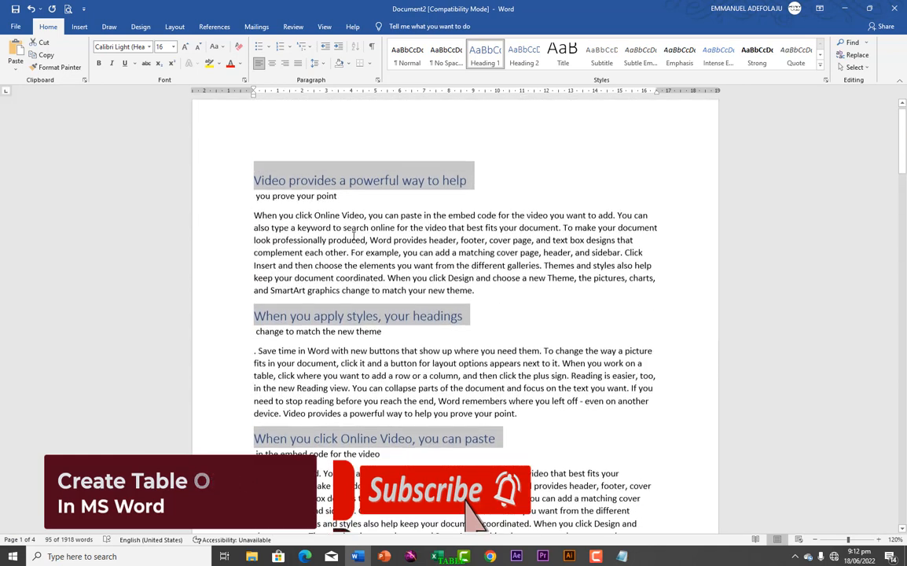
triple_click(256, 207)
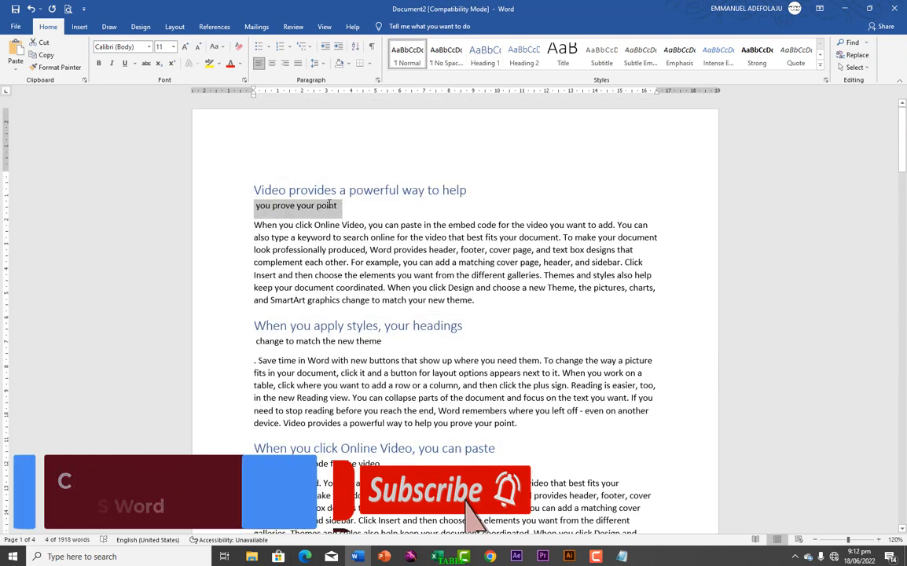
drag(257, 342, 387, 341)
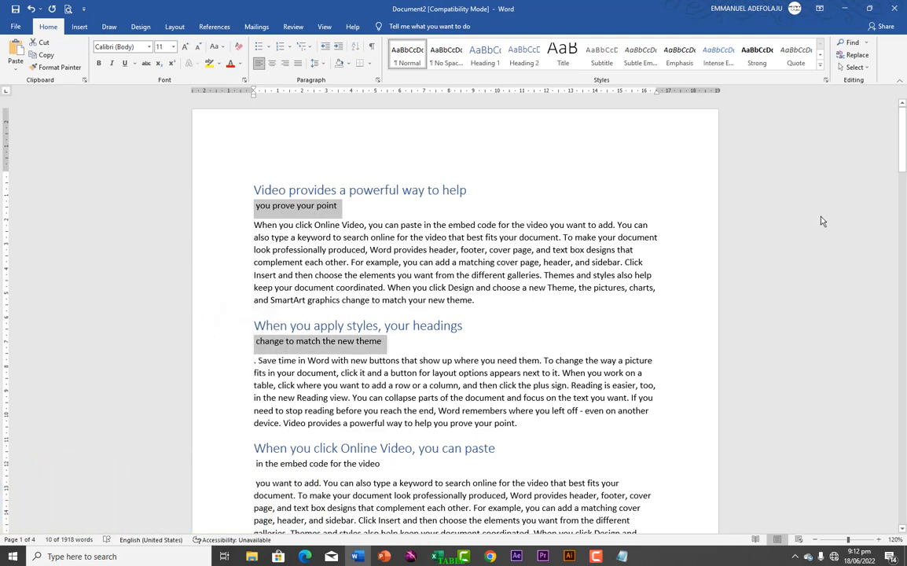
drag(903, 157, 904, 200)
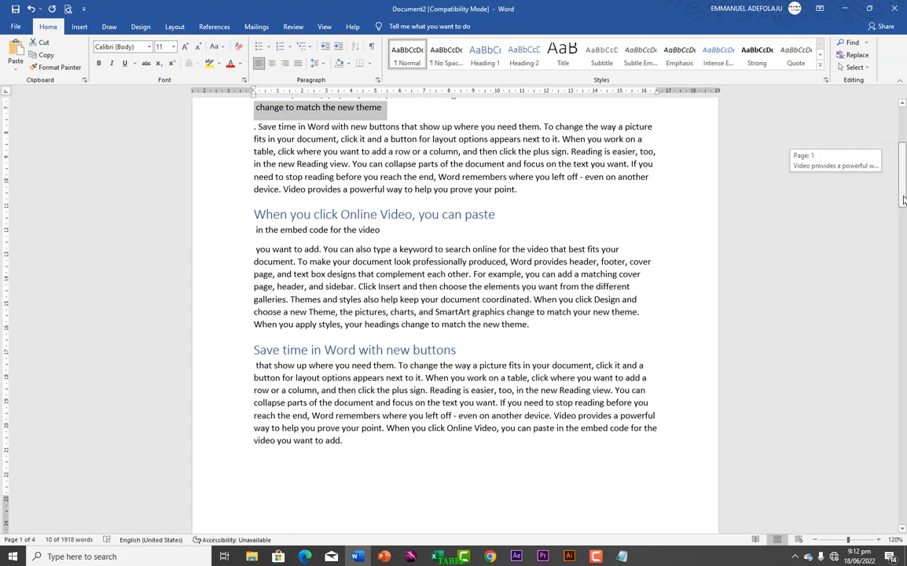
drag(253, 231, 385, 237)
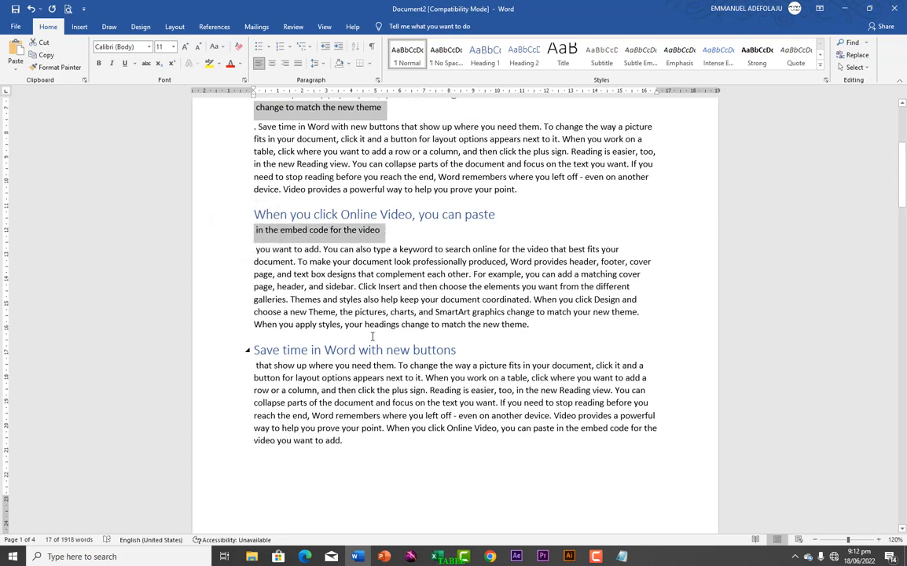
drag(900, 199, 901, 137)
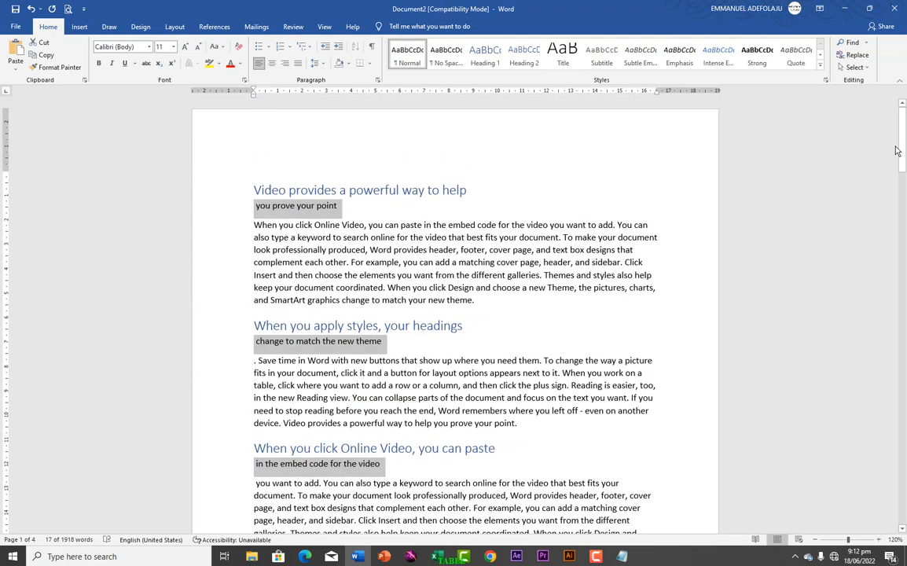
click(529, 66)
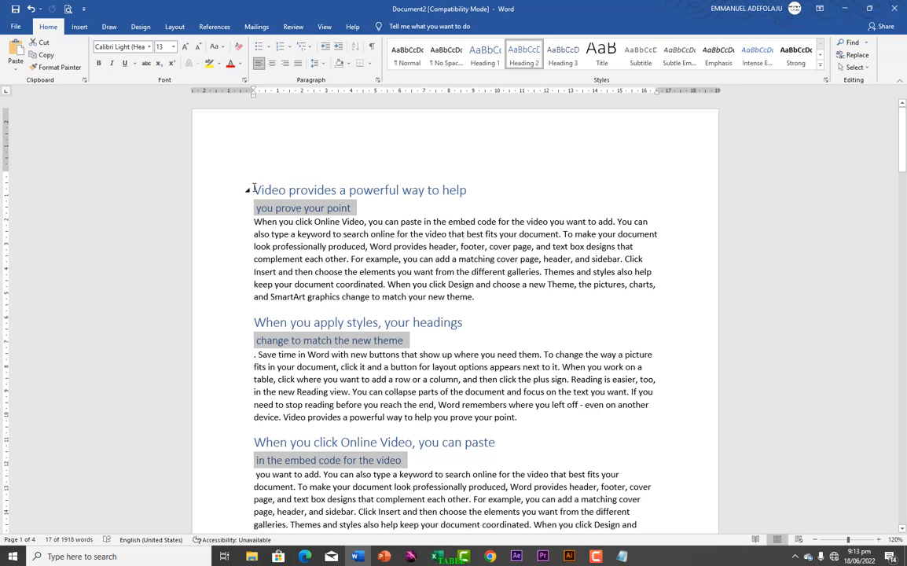
Step: Insert an empty paragraph above the first heading, "Video provides a powerful way to help"
click(252, 186)
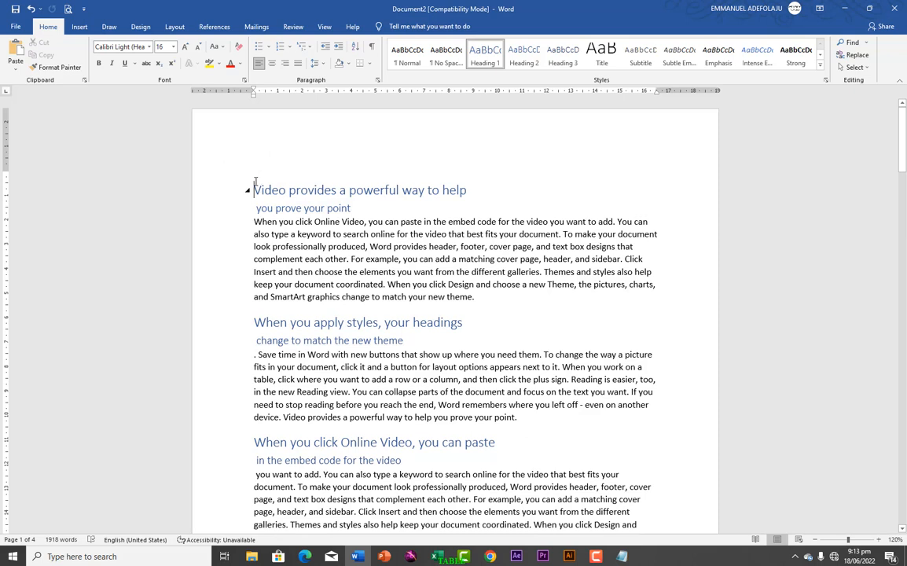
key(Return)
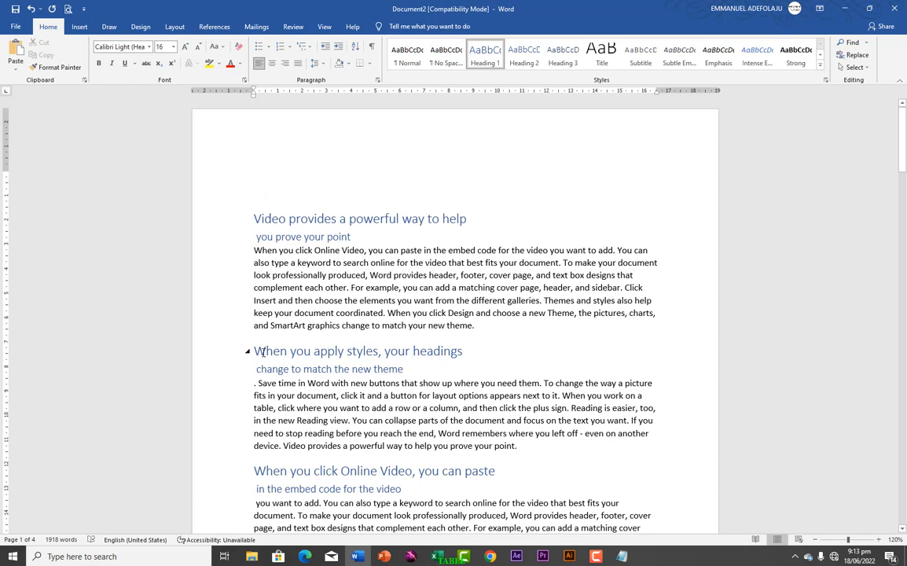
click(255, 325)
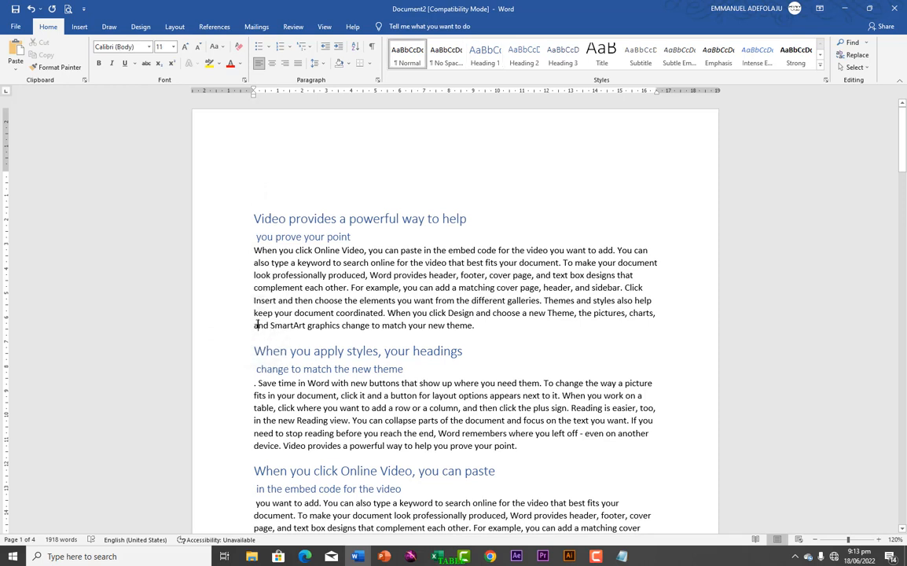
scroll(260, 377, down, 10)
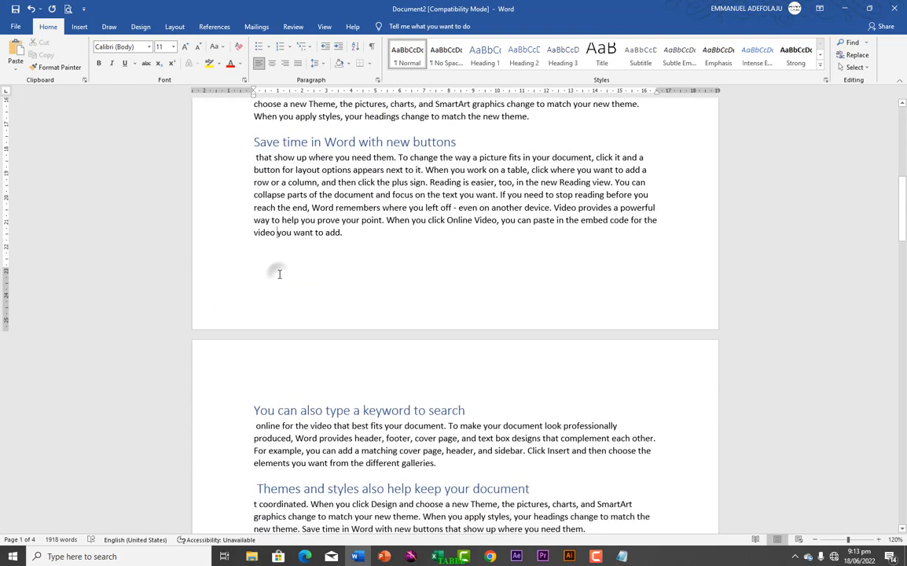
click(265, 274)
click(344, 232)
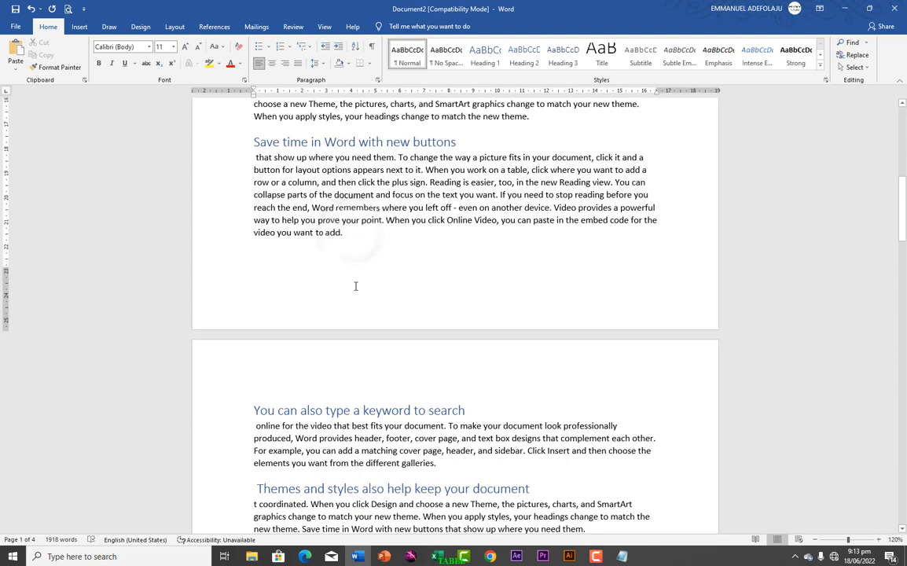
scroll(356, 286, up, 10)
scroll(355, 286, up, 1)
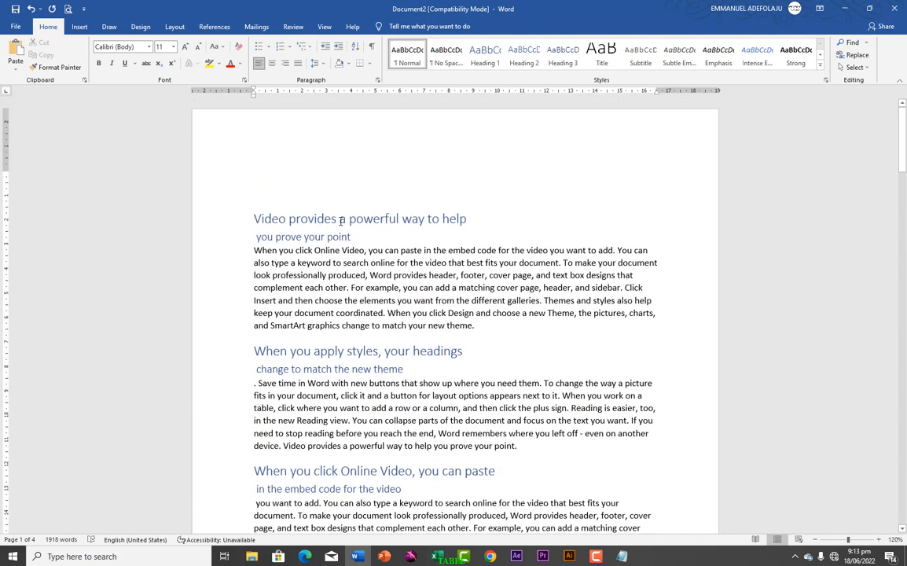
Step: Insert an Automatic Table 1 table of contents in the empty paragraph above the first heading
click(260, 193)
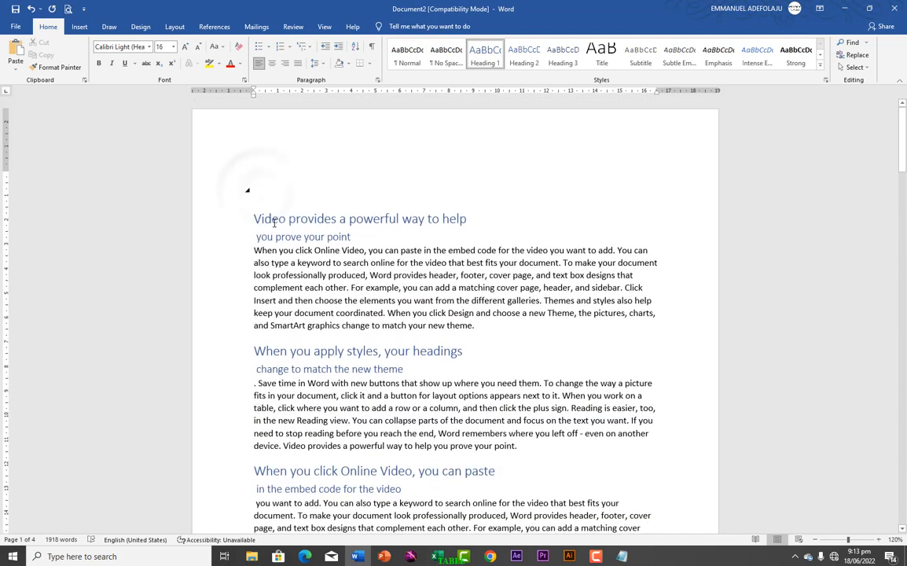
click(251, 189)
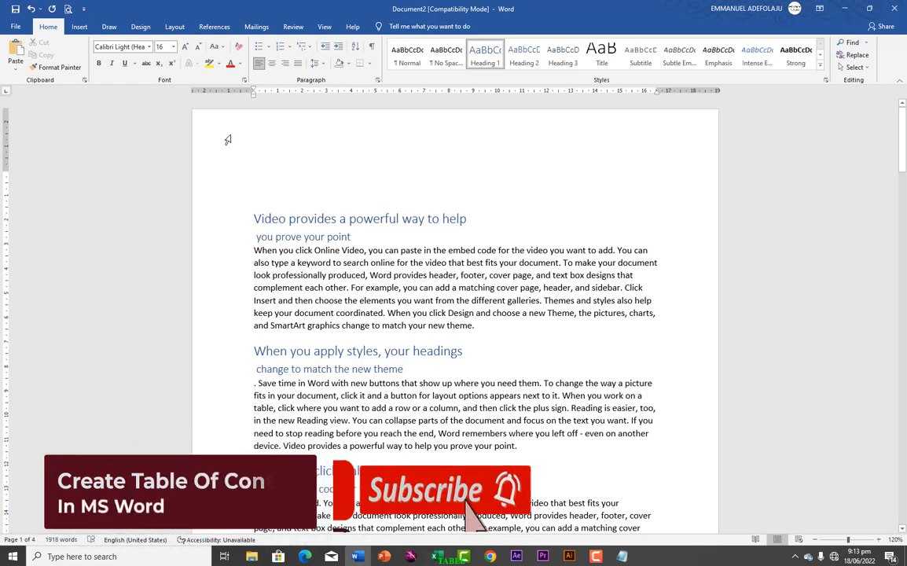
click(215, 31)
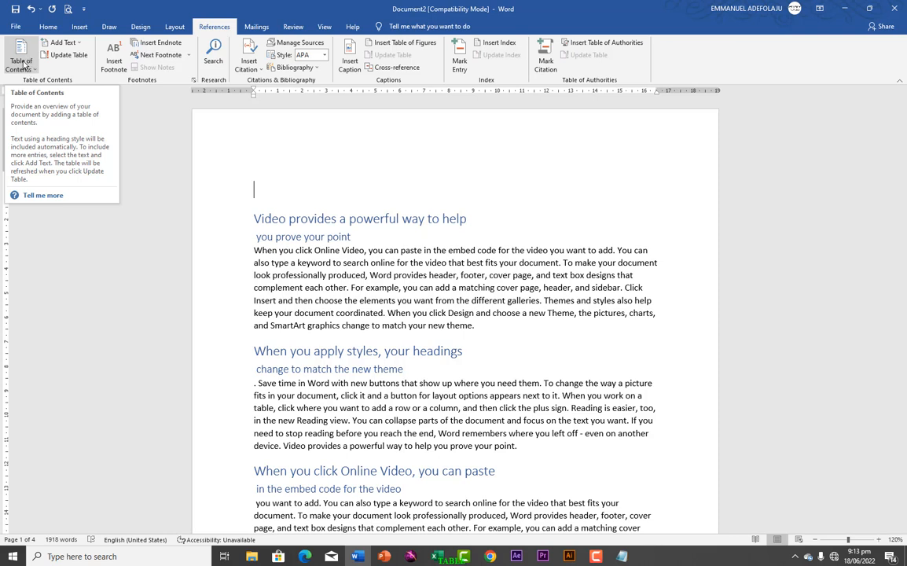
click(21, 60)
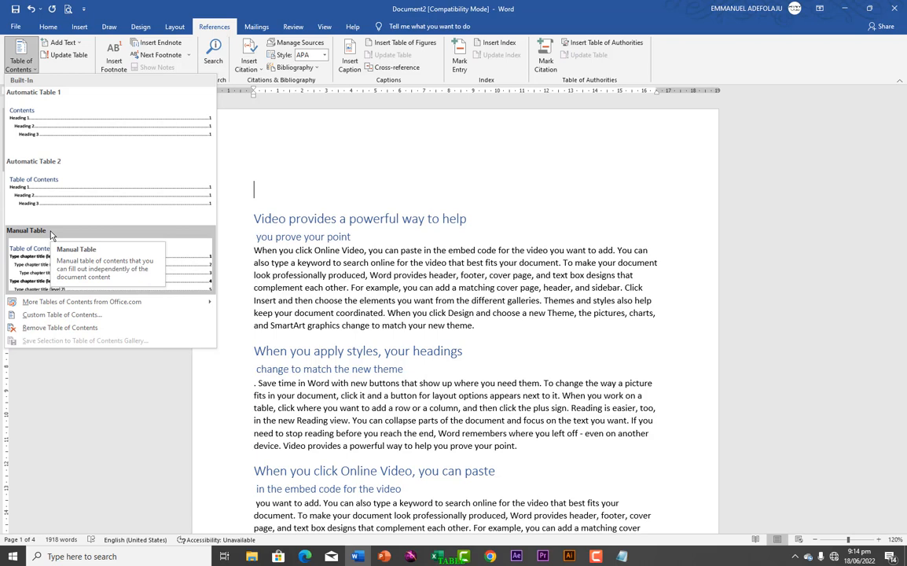
click(47, 119)
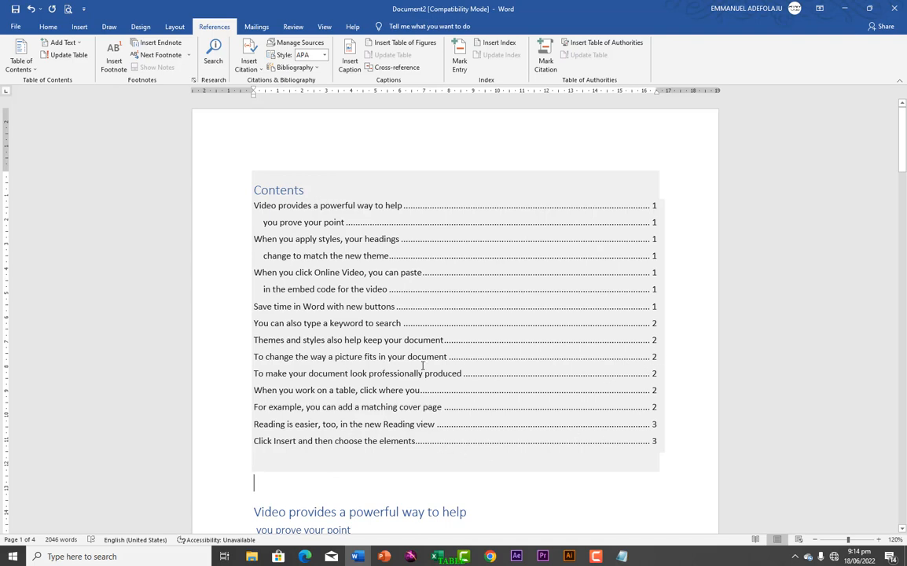
Step: Add the prefix "SECTION 1" to the heading "Video provides a powerful way to help" below the table of contents
scroll(297, 344, down, 5)
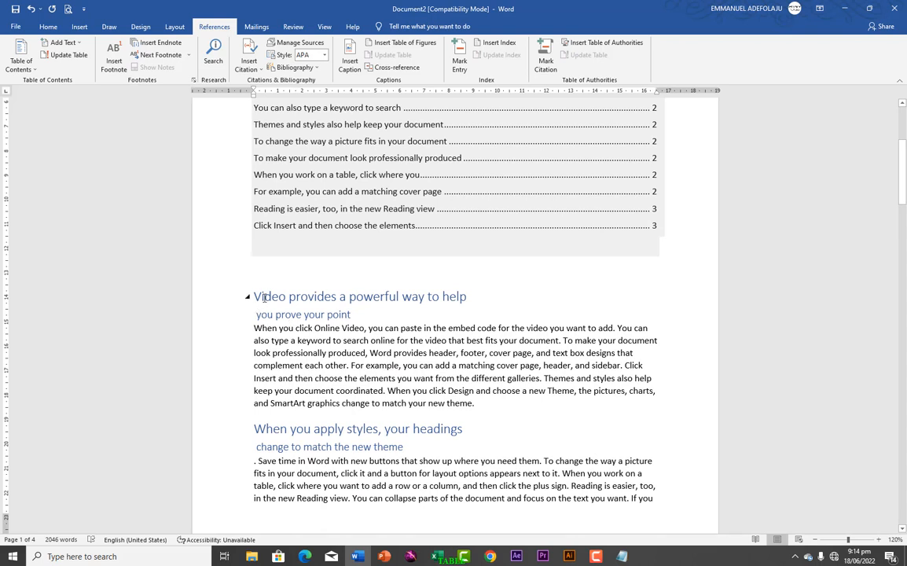
click(265, 296)
text(S)
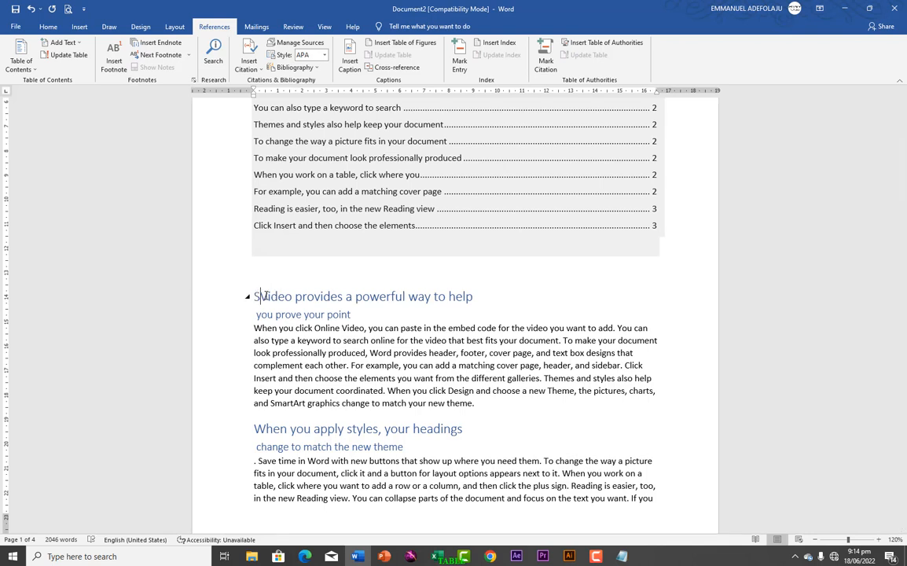
text(ECTIO)
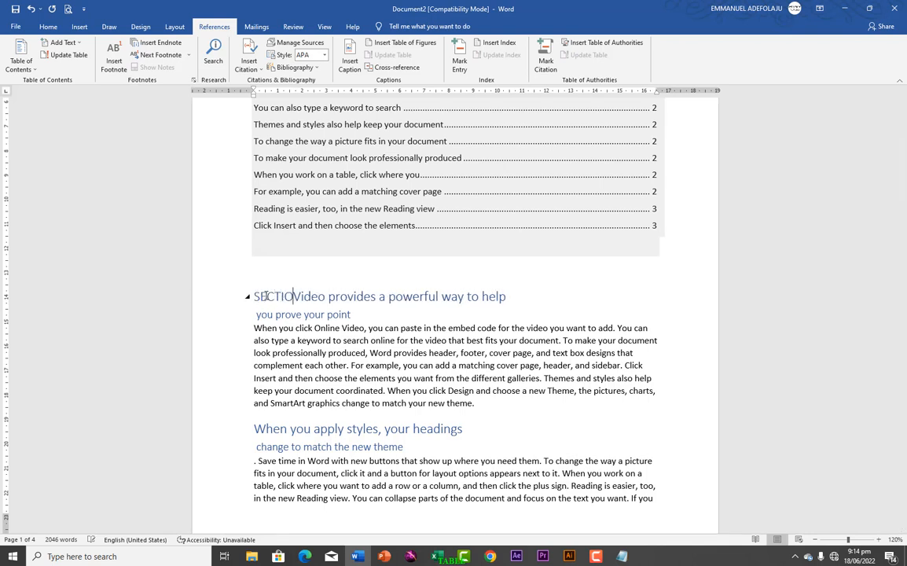
text(N)
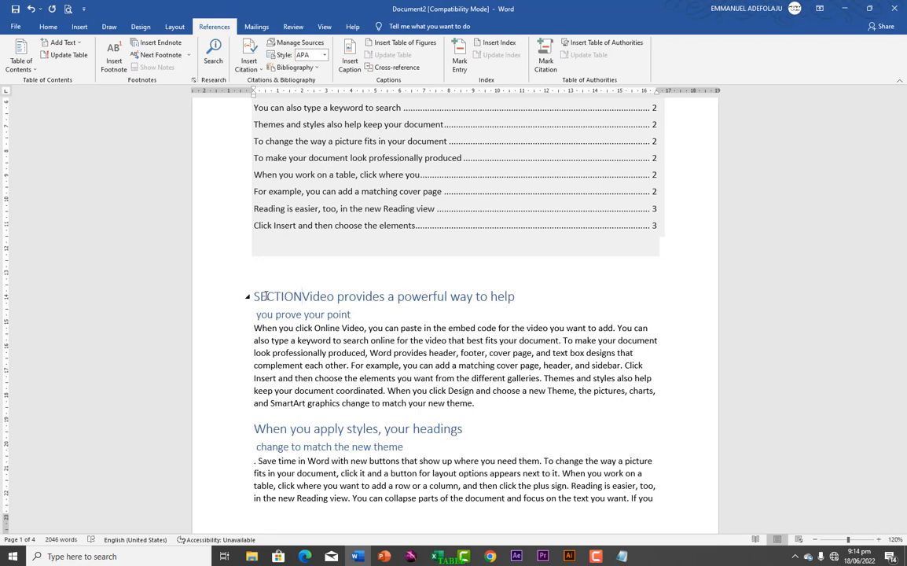
text( 1)
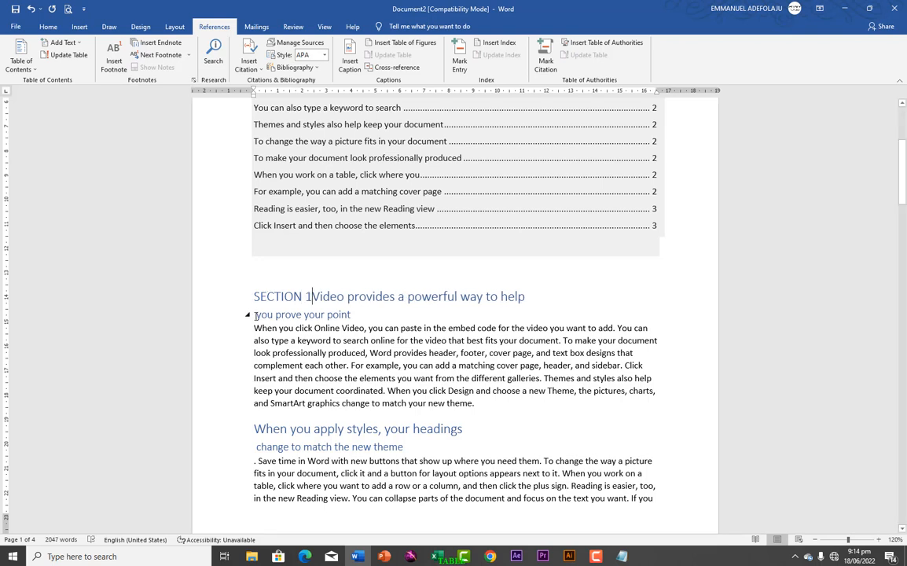
Step: Add the prefix "Section1.0" to the subheading "you prove your point"
click(255, 315)
text(section )
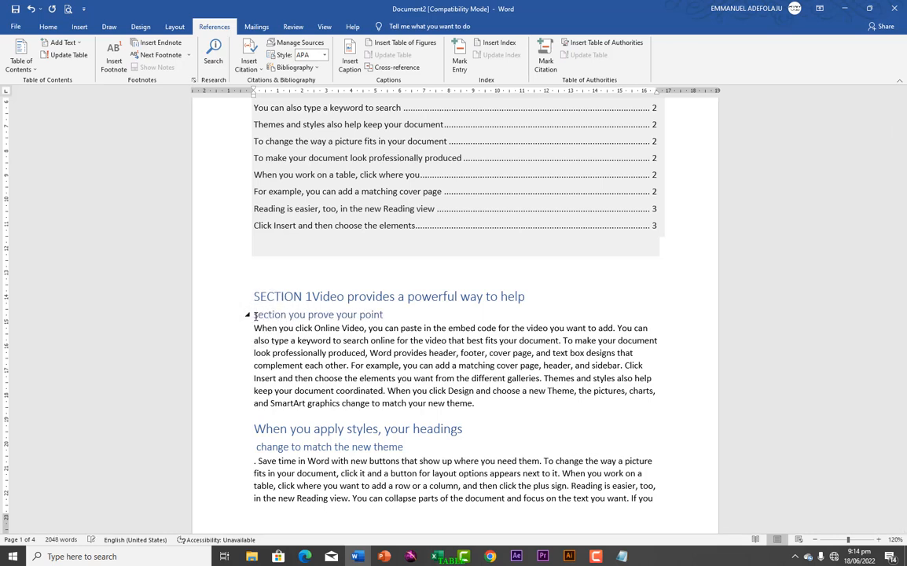
text(1.0)
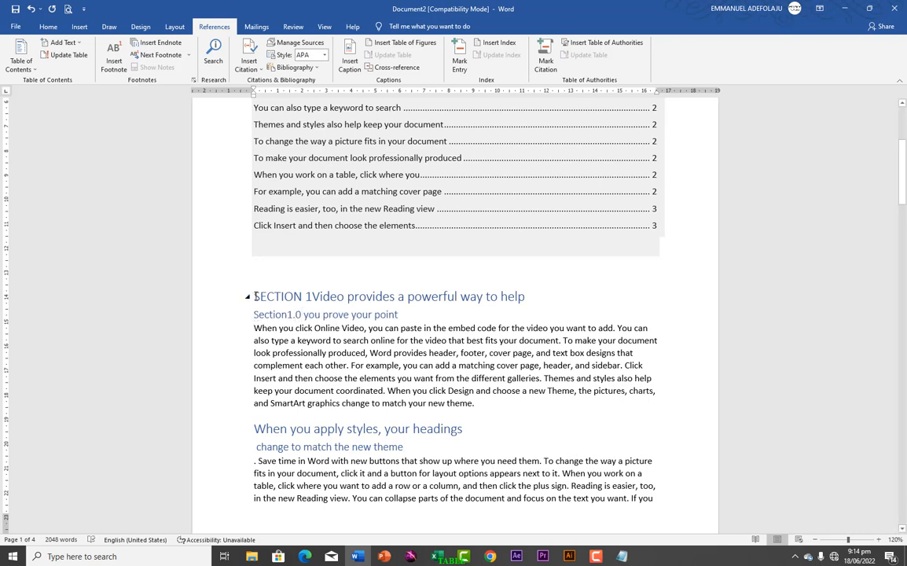
Step: Copy "SECTION 1" to the start of the heading "When you apply styles, your headings" and change its number to 2
drag(250, 296, 299, 296)
drag(313, 295, 313, 296)
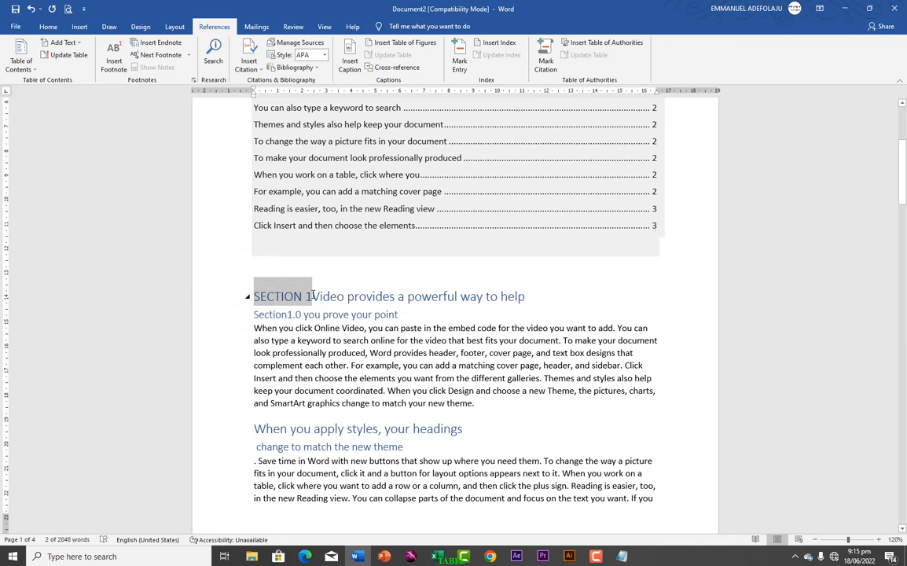
key(ctrl+c)
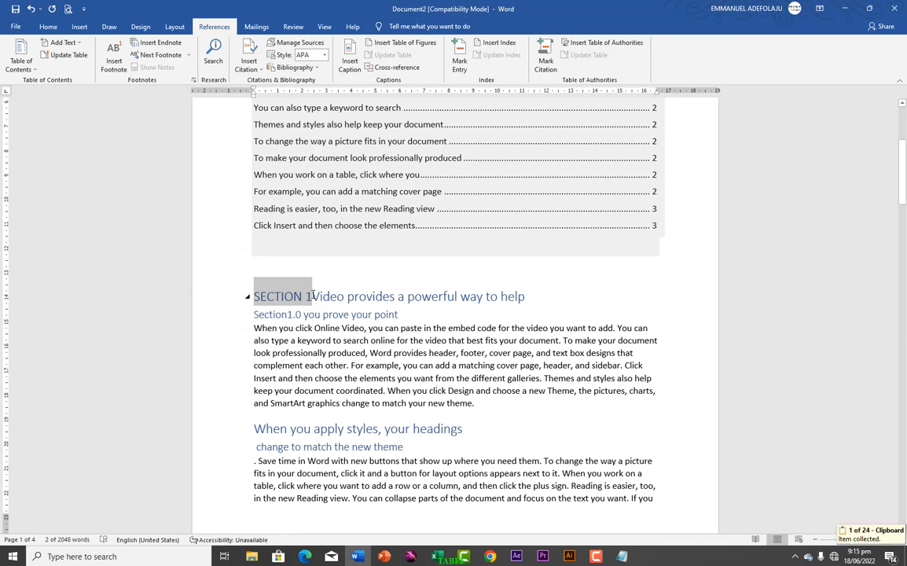
click(254, 429)
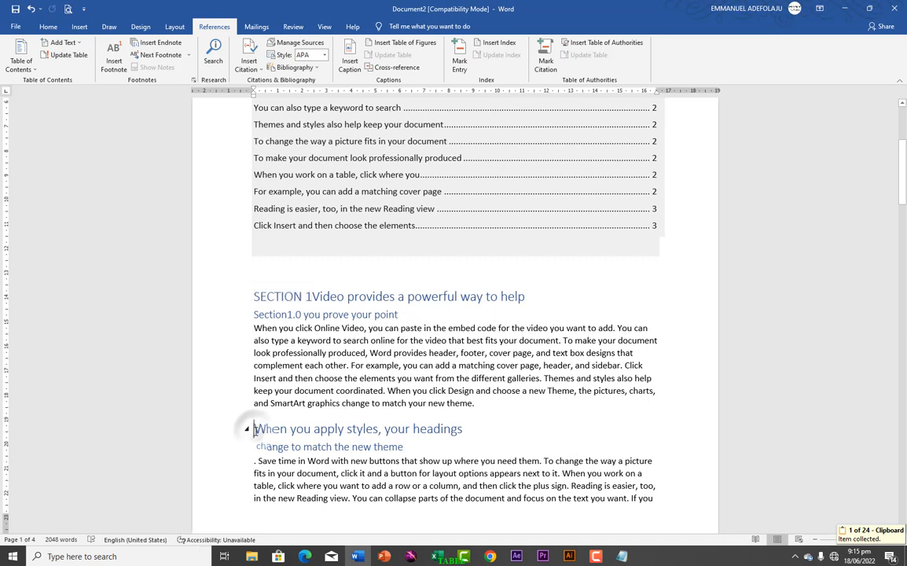
key(ctrl+v)
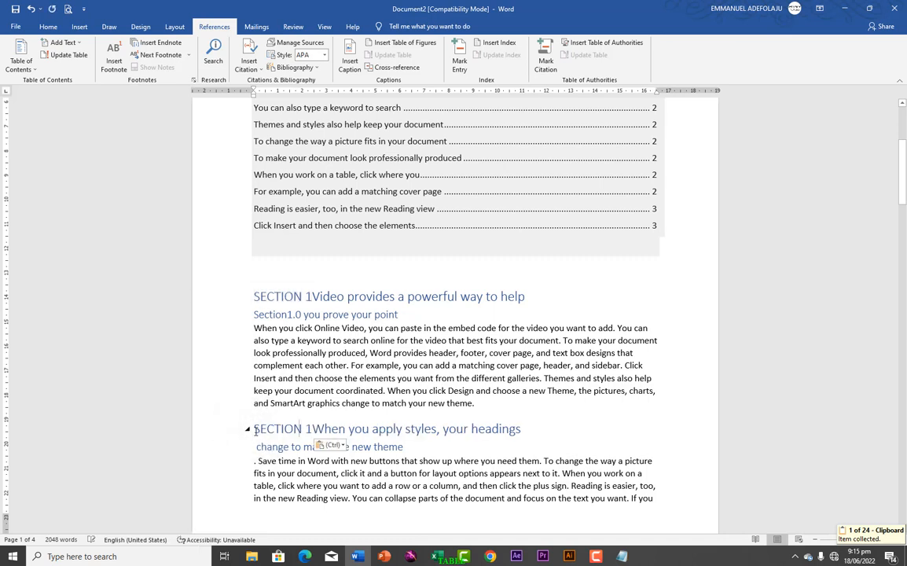
key(BackSpace)
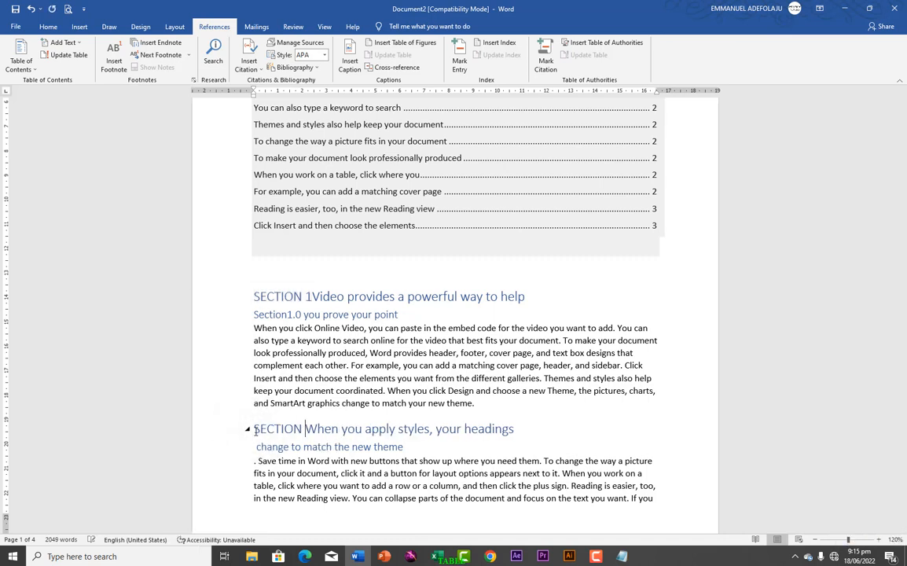
text(2)
Step: Paste the section label before the heading "When you click Online Video, you can paste" and renumber it as "SECTION 3"
scroll(255, 431, down, 5)
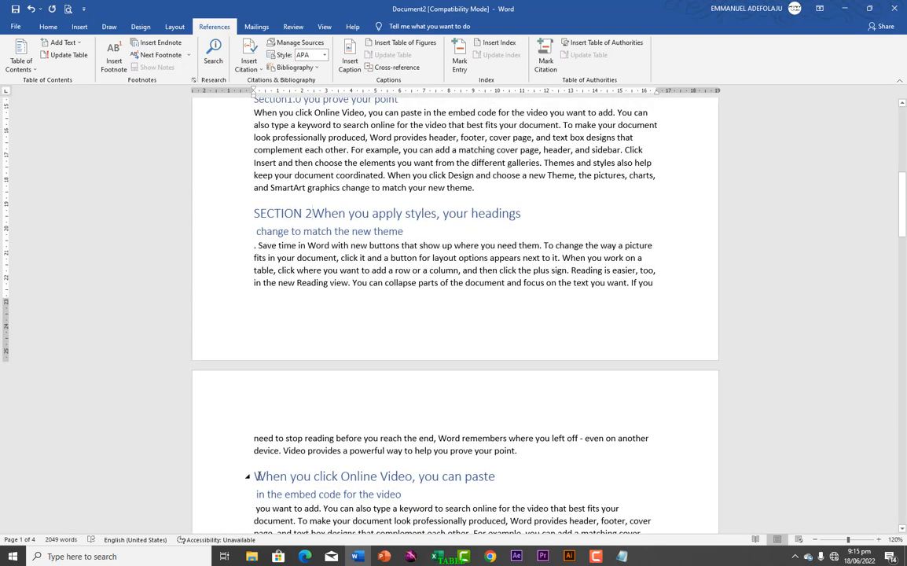
click(255, 477)
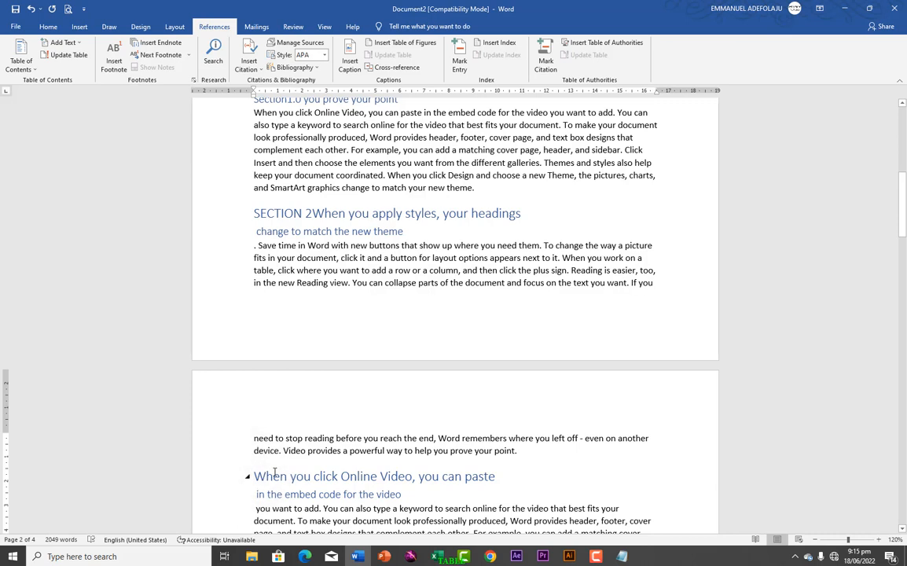
key(ctrl+v)
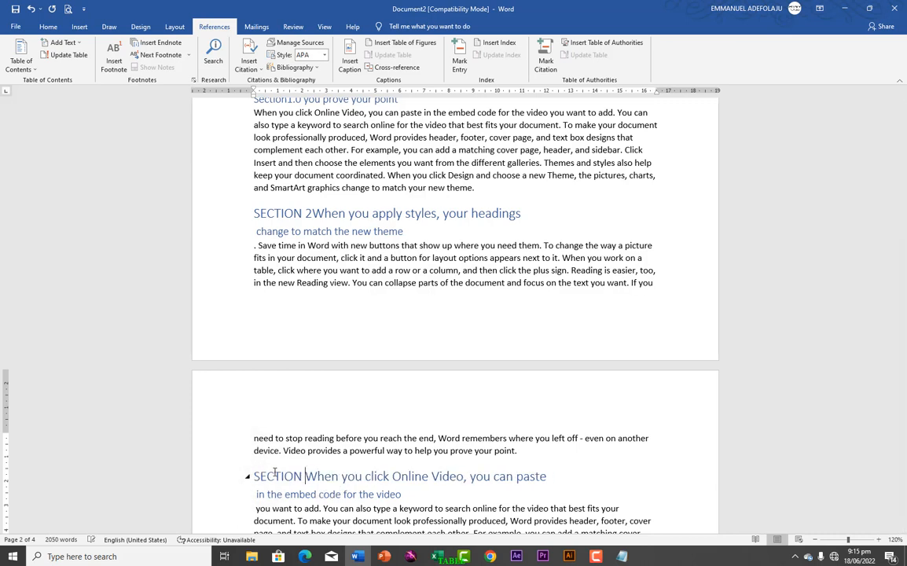
key(BackSpace)
text(3)
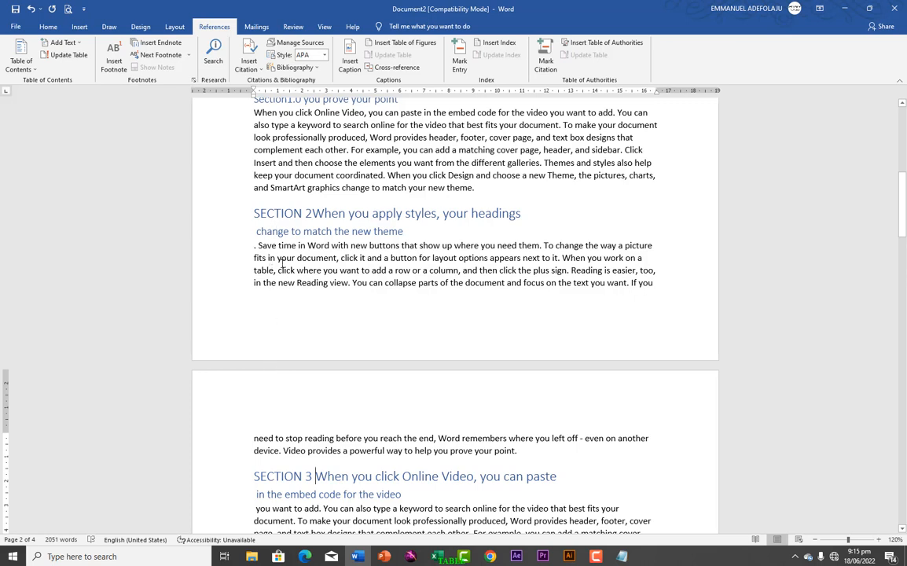
Step: Update the entire table of contents so it picks up the edited heading texts and page numbers
scroll(281, 265, up, 1)
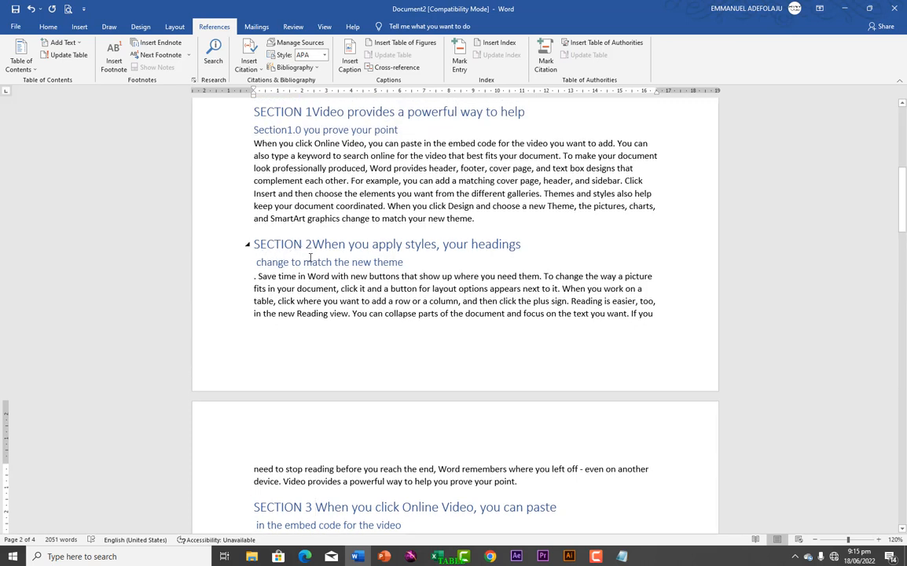
scroll(311, 258, up, 10)
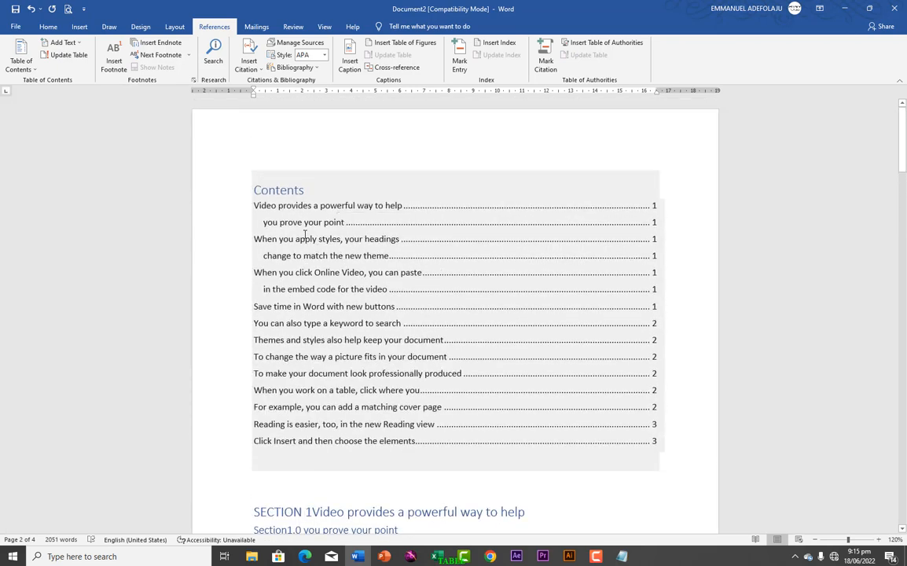
scroll(299, 393, down, 4)
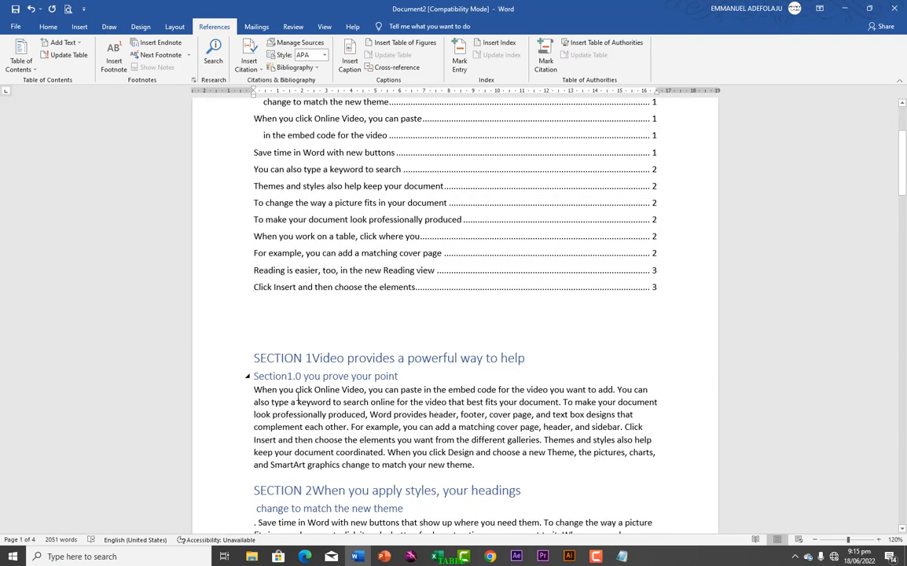
scroll(298, 267, up, 3)
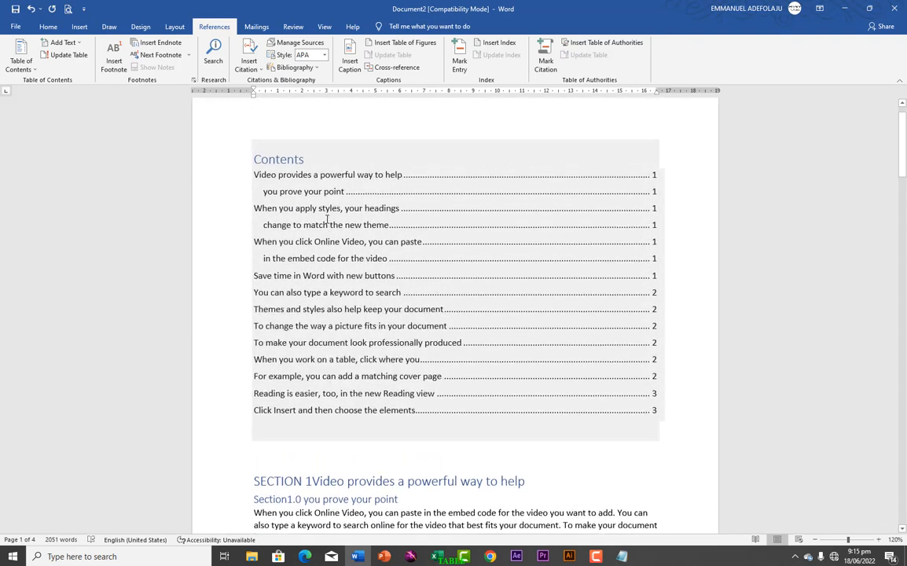
right_click(327, 214)
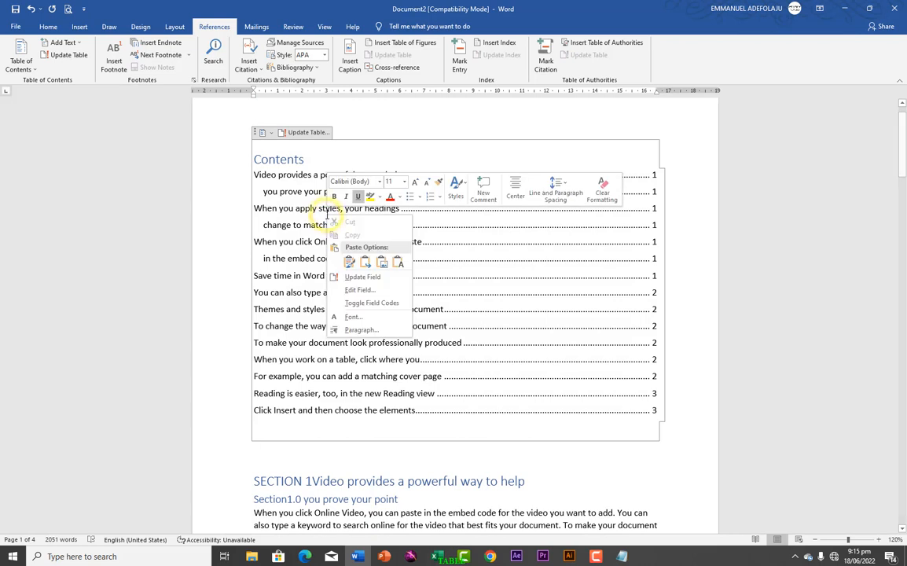
click(357, 277)
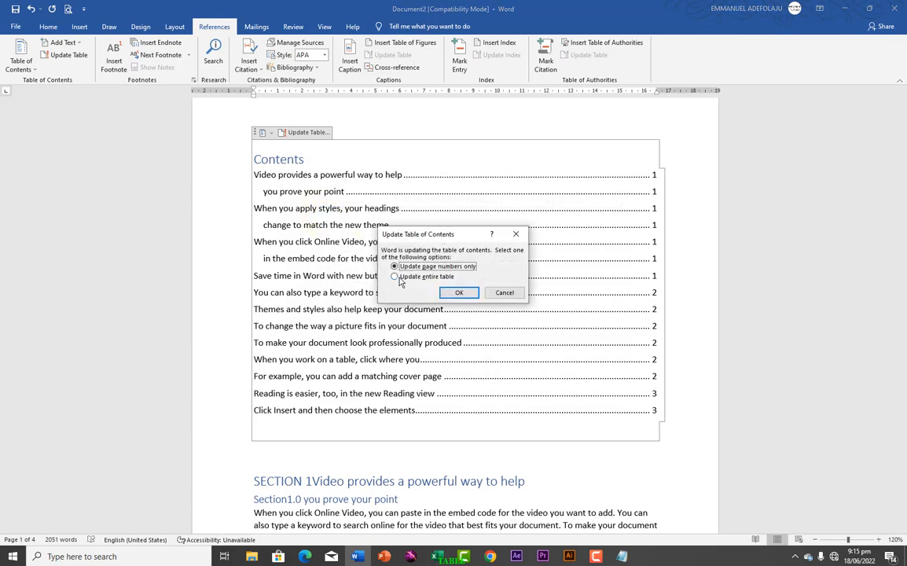
click(395, 277)
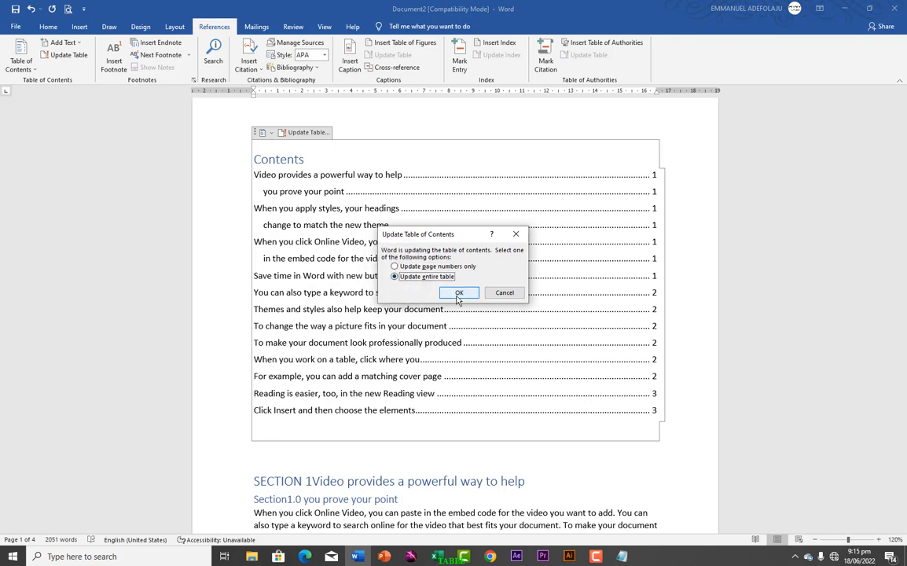
click(457, 295)
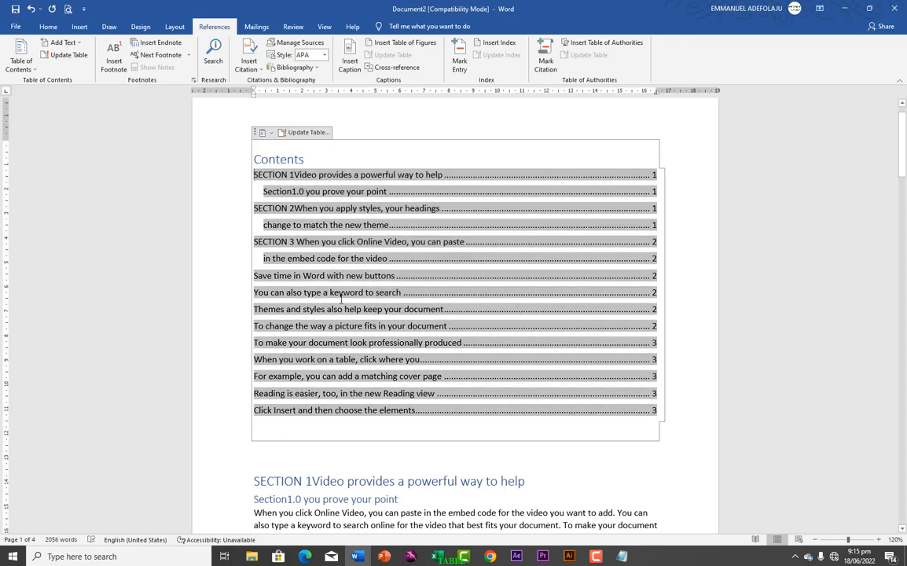
click(232, 245)
click(301, 262)
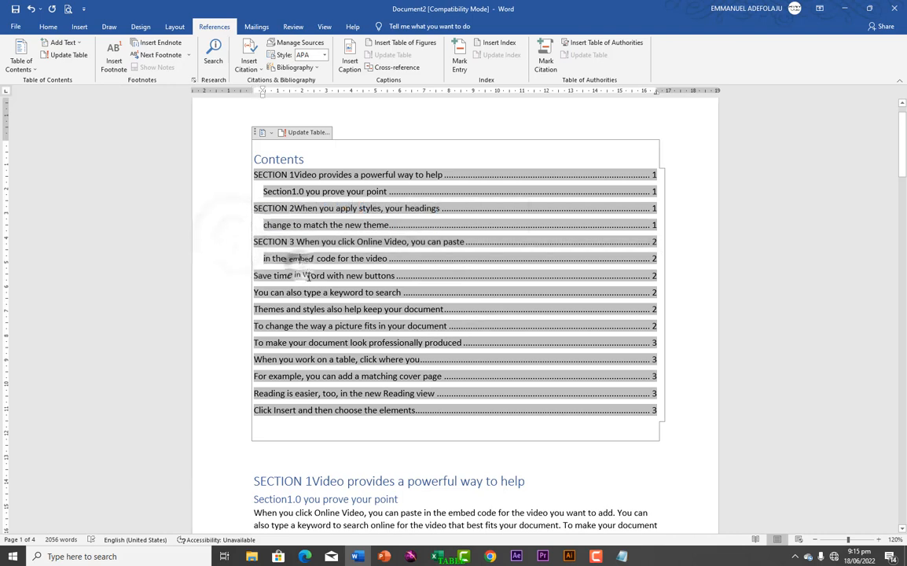